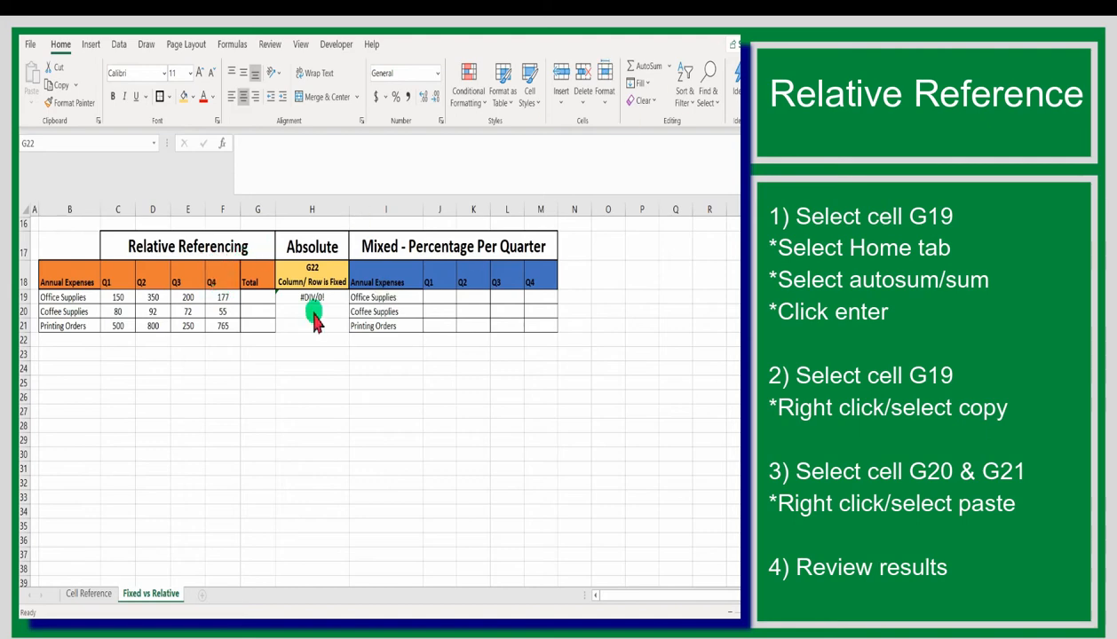
Total the Q1 to Q4 Office Supplies expenses in cell G19 with an AutoSum of C19:F19
{"action": "left_click", "coordinate": [258, 298]}
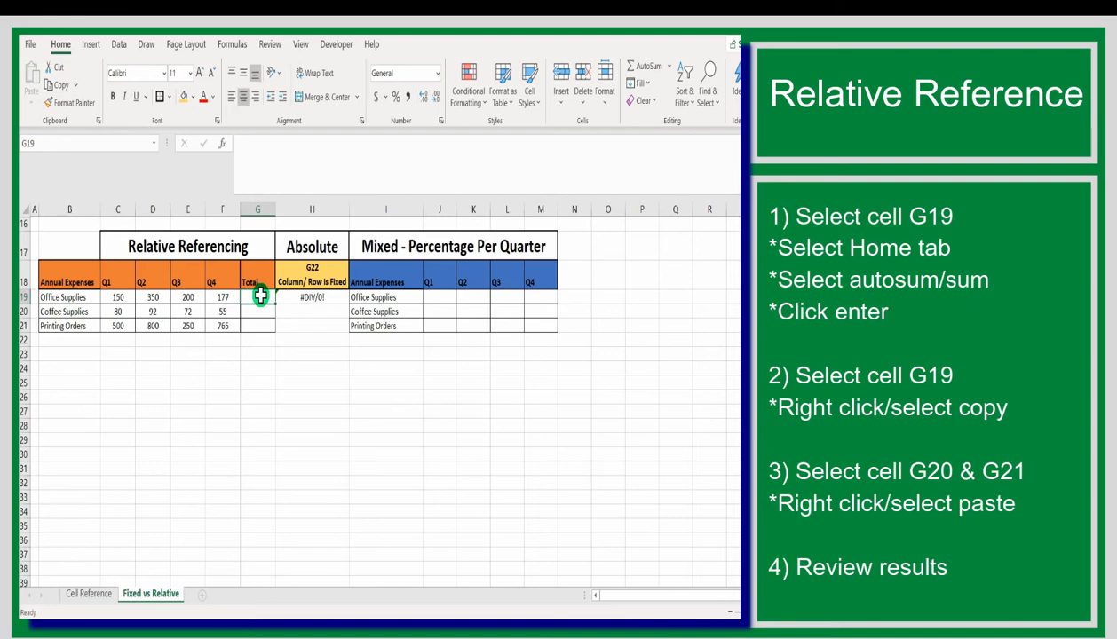
{"action": "left_click", "coordinate": [62, 46]}
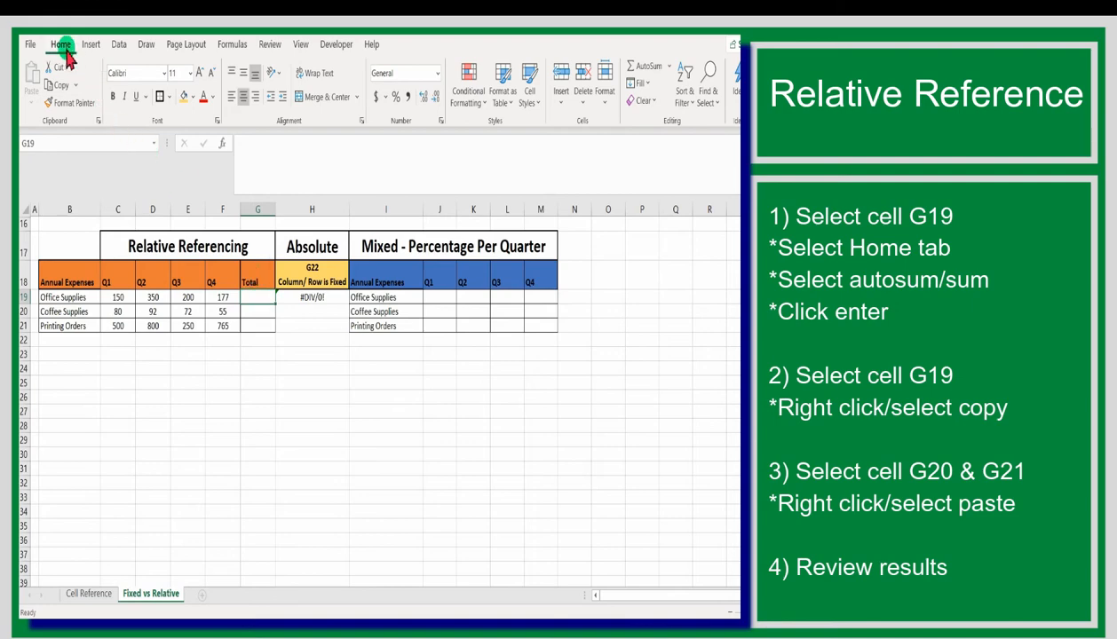
{"action": "left_click", "coordinate": [670, 68]}
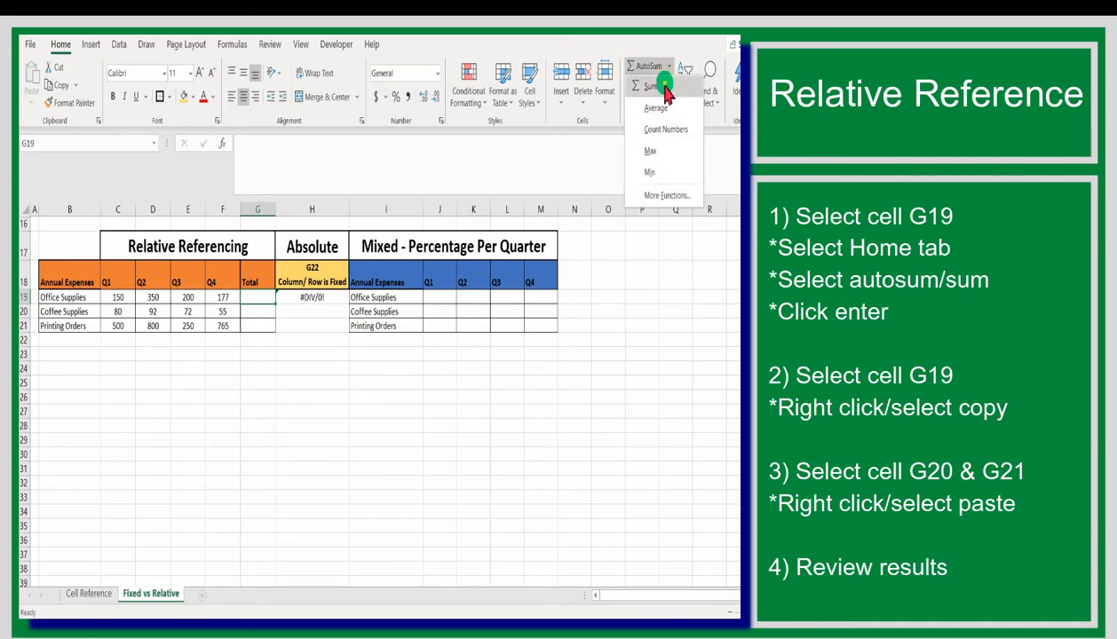
{"action": "left_click", "coordinate": [668, 107]}
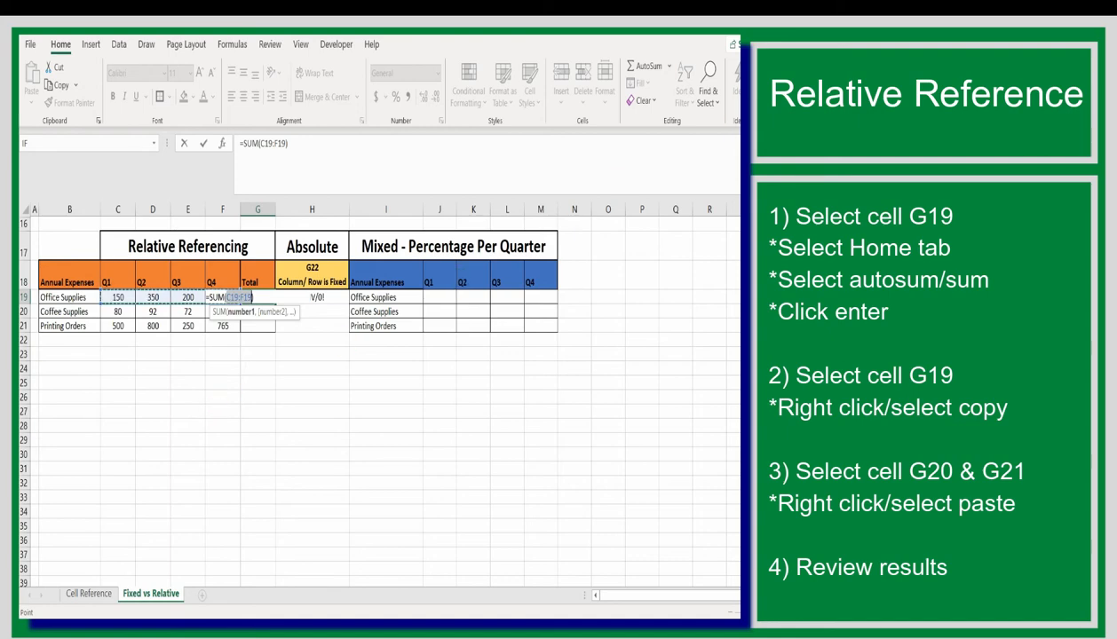
{"action": "key", "text": "Return"}
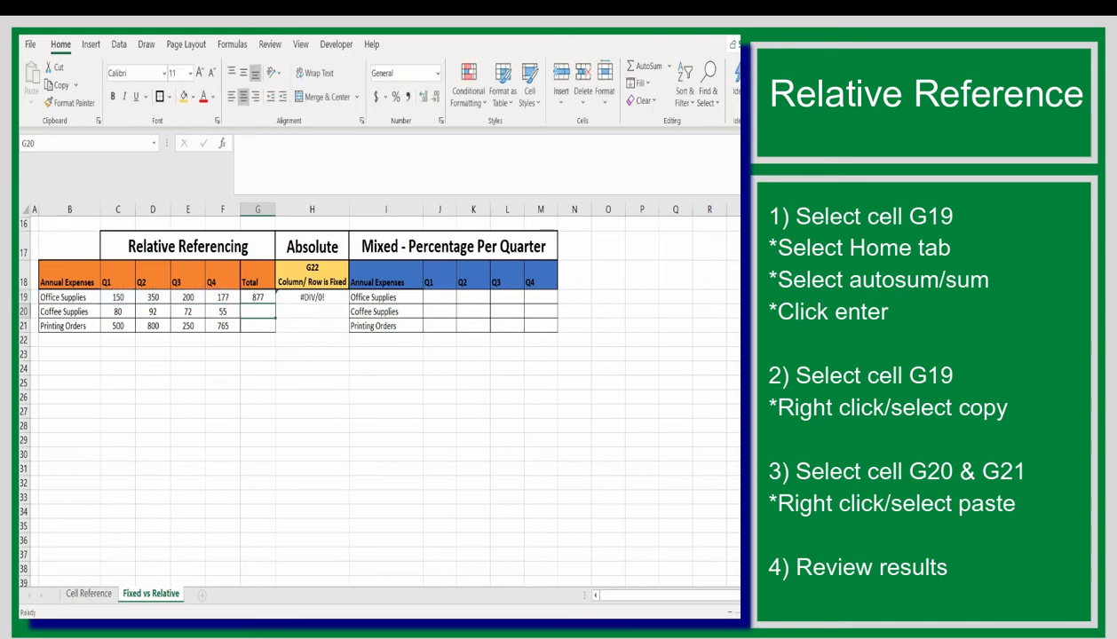
Check the SUM formula in G19 and copy it into G20 and G21 for Coffee Supplies and Printing Orders
{"action": "left_click", "coordinate": [264, 297]}
{"action": "left_click_drag", "start_coordinate": [287, 143], "coordinate": [227, 140]}
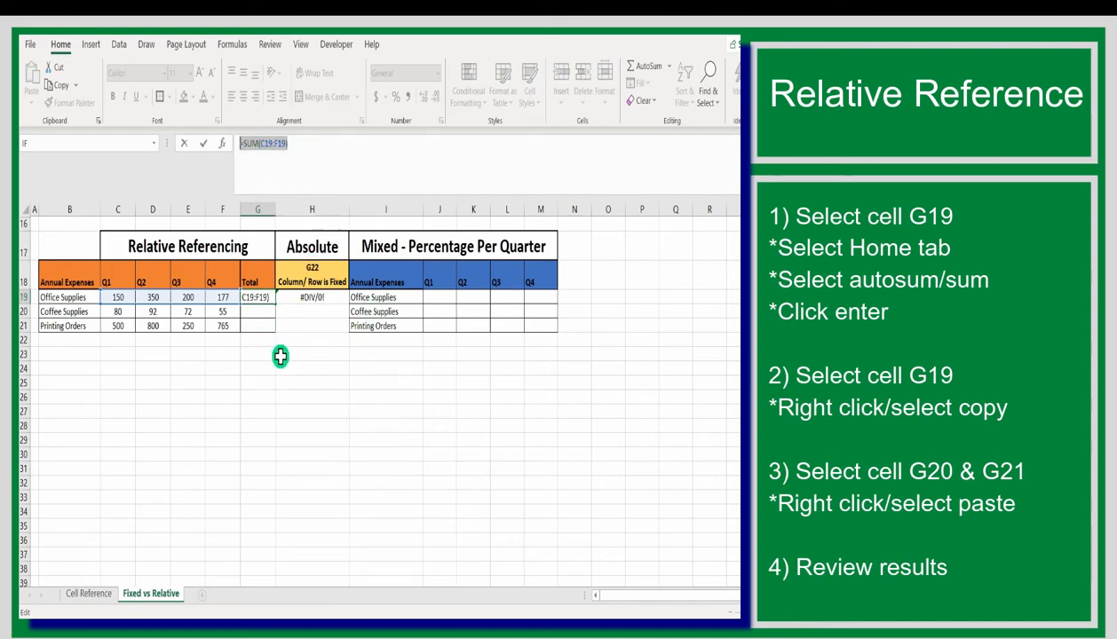
{"action": "left_click", "coordinate": [263, 295]}
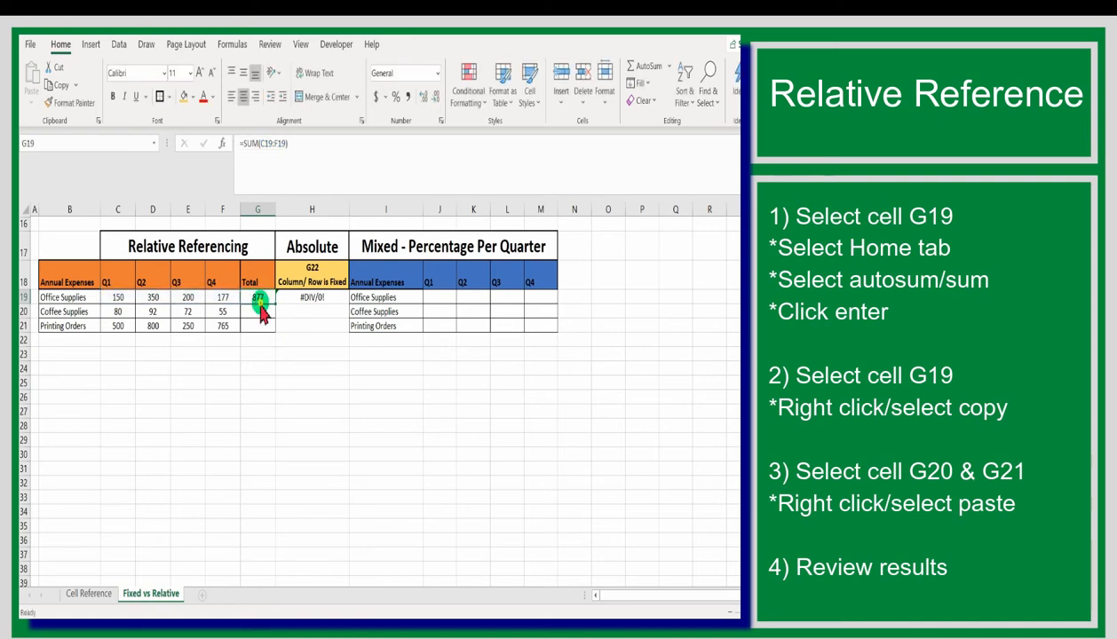
{"action": "right_click", "coordinate": [263, 301]}
{"action": "left_click", "coordinate": [400, 220]}
{"action": "left_click", "coordinate": [257, 309]}
{"action": "right_click", "coordinate": [258, 308]}
{"action": "left_click", "coordinate": [281, 255]}
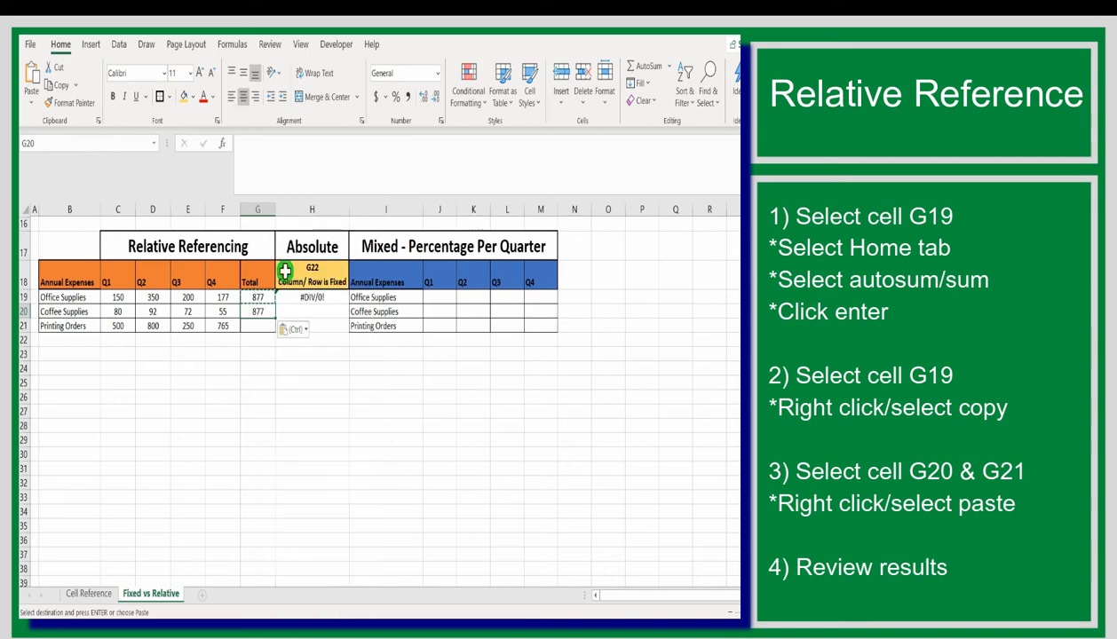
{"action": "left_click", "coordinate": [255, 327]}
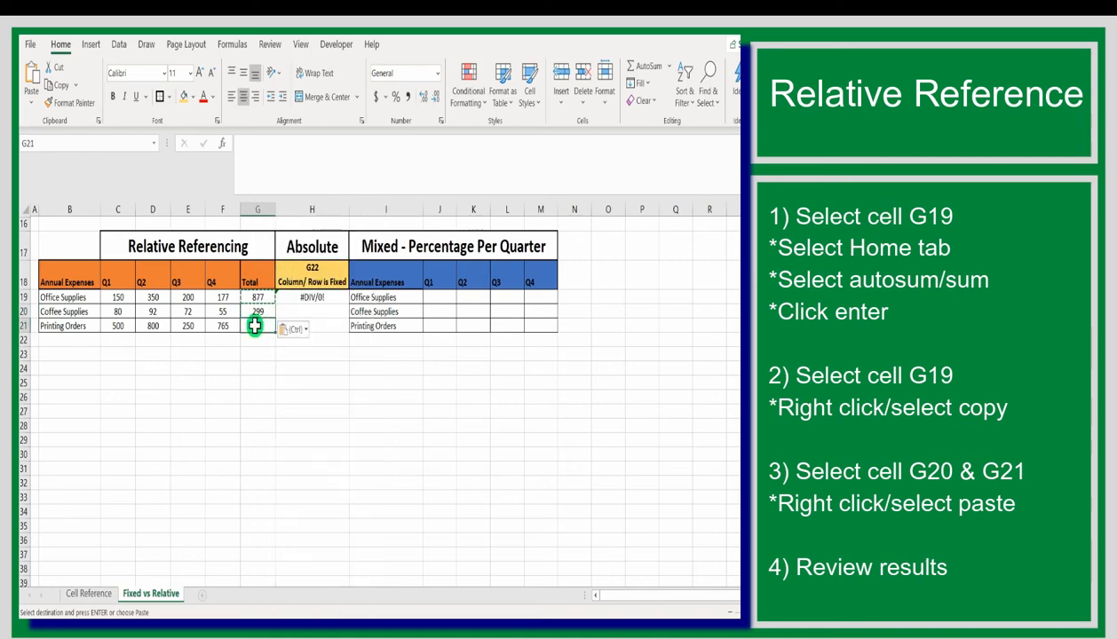
{"action": "right_click", "coordinate": [255, 325]}
{"action": "left_click", "coordinate": [269, 379]}
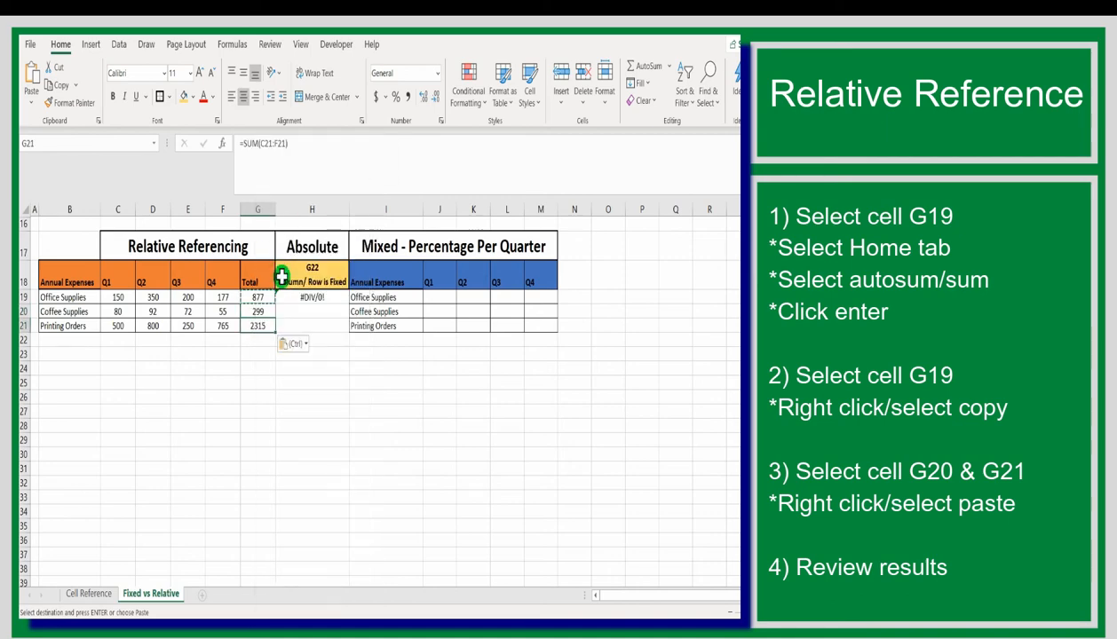
{"action": "key", "text": "Escape"}
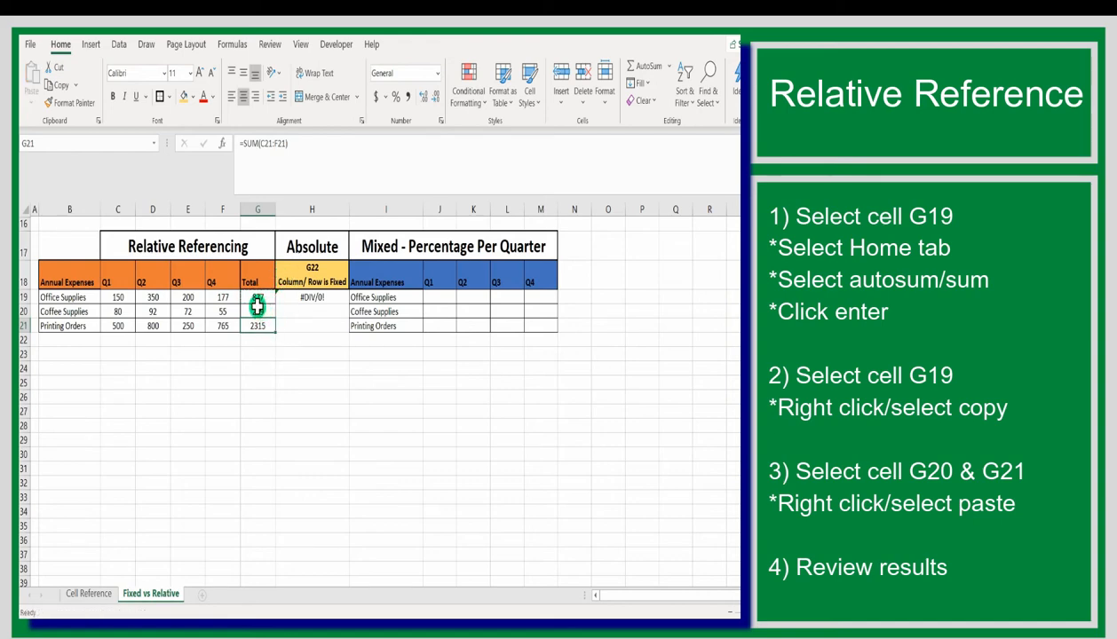
Examine the row references in the pasted SUM formulas in G20 and G21 without changing them
{"action": "left_click", "coordinate": [256, 308]}
{"action": "double_click", "coordinate": [257, 308]}
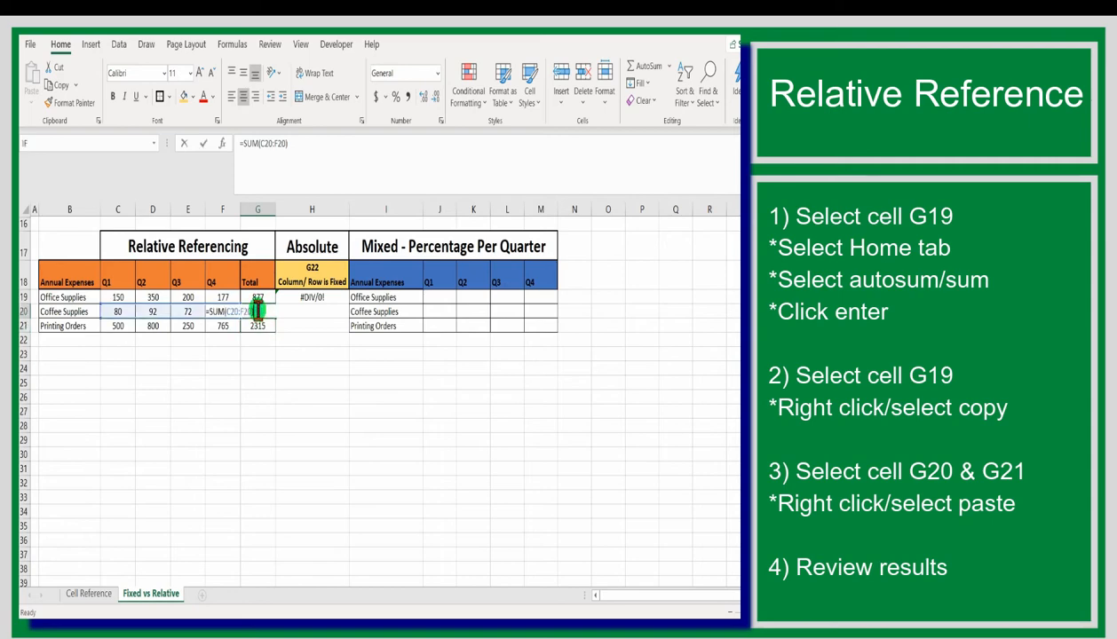
{"action": "left_click_drag", "start_coordinate": [302, 143], "coordinate": [233, 143]}
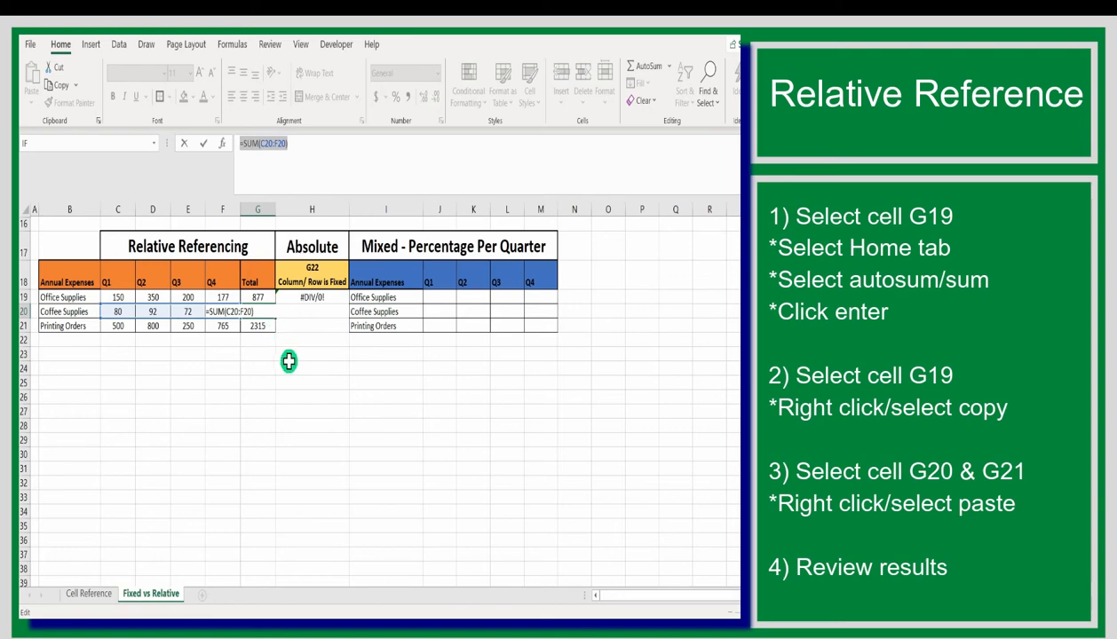
{"action": "key", "text": "Return"}
{"action": "double_click", "coordinate": [256, 327]}
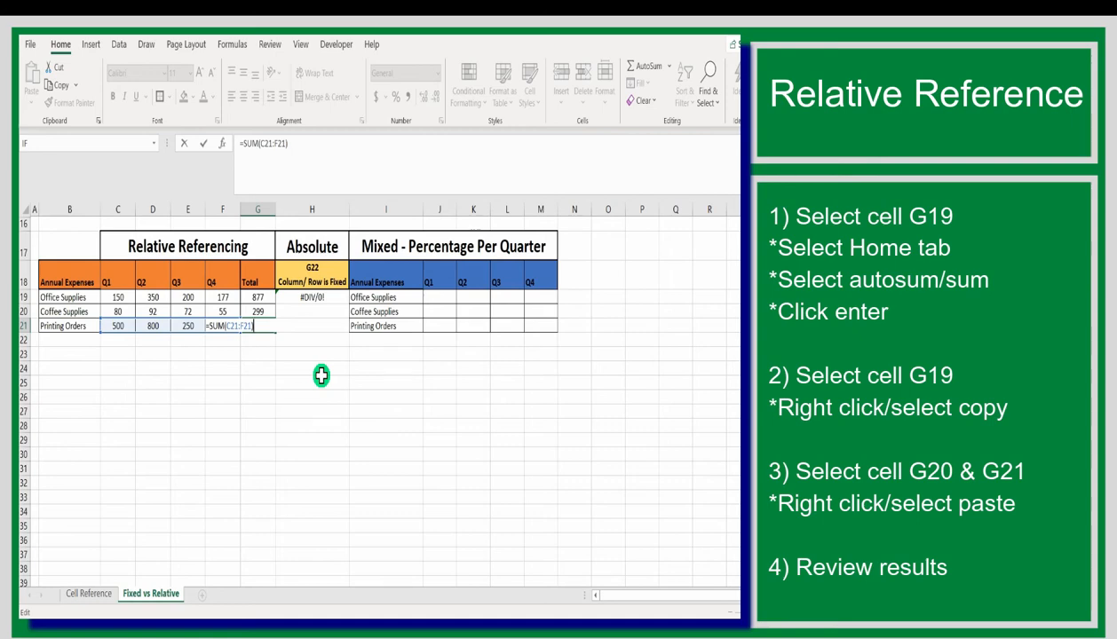
{"action": "key", "text": "Escape"}
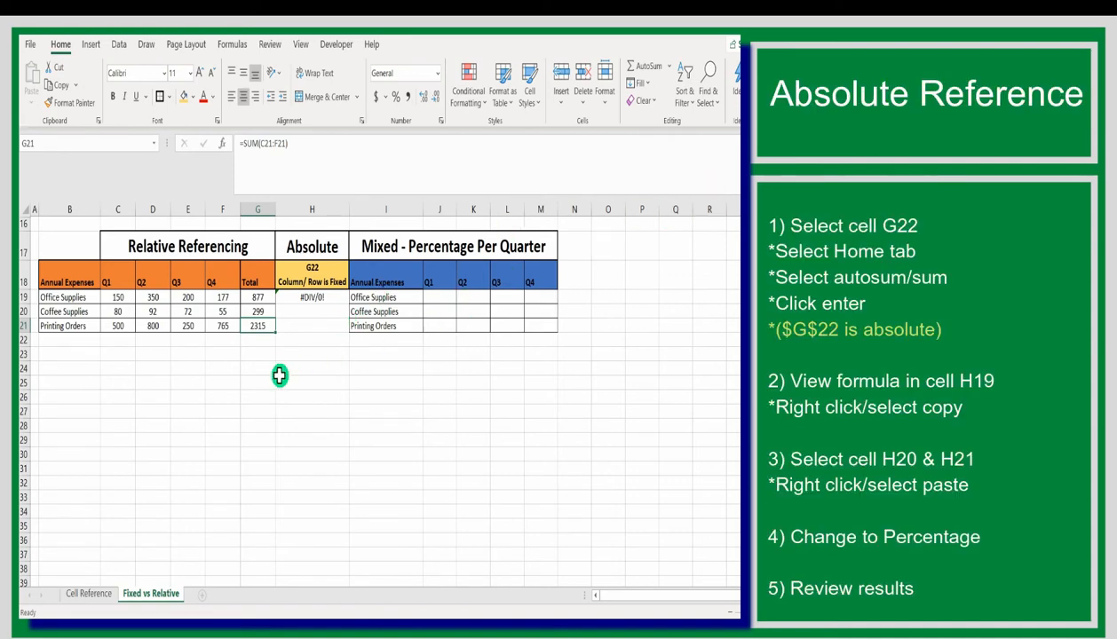
Add a grand total of the three expense totals, G19:G21, in cell G22 with AutoSum
{"action": "left_click", "coordinate": [262, 342]}
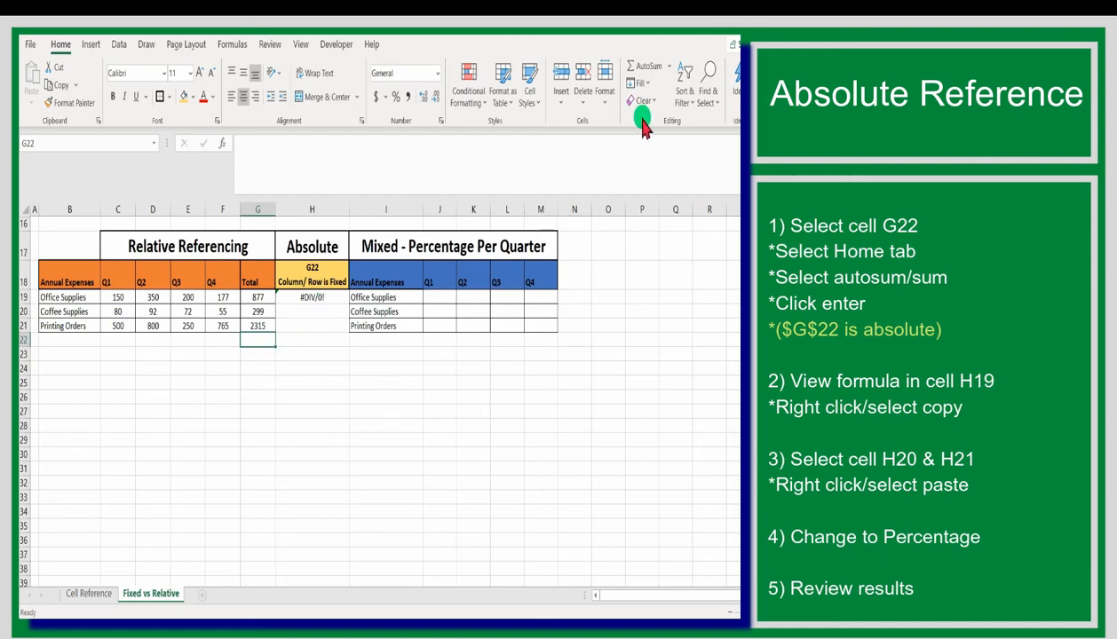
{"action": "left_click", "coordinate": [670, 71]}
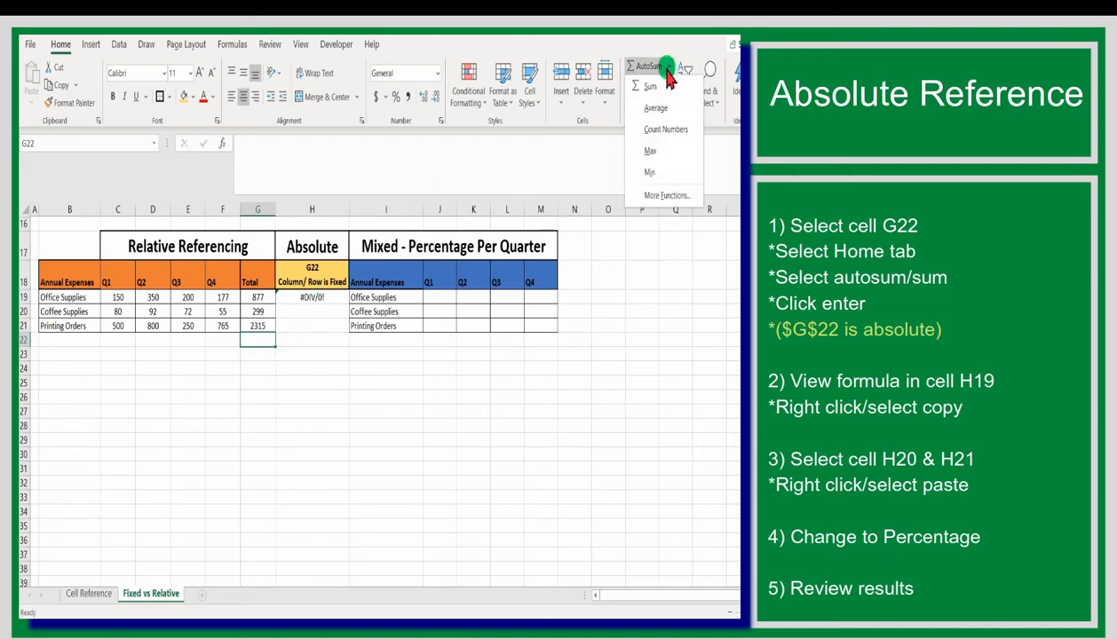
{"action": "left_click", "coordinate": [652, 86]}
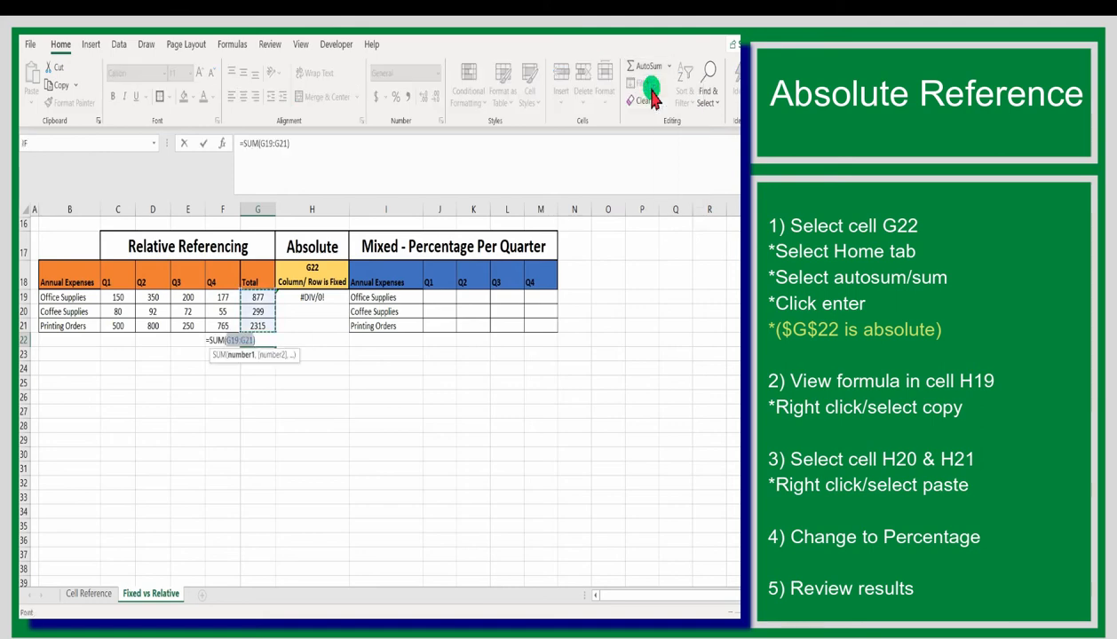
{"action": "key", "text": "Return"}
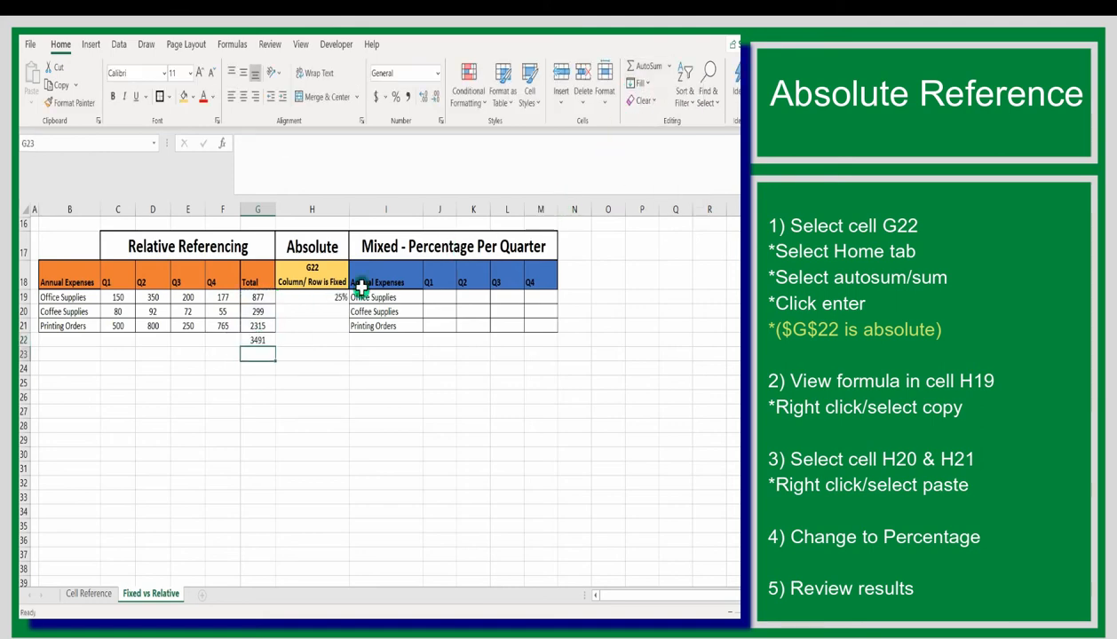
{"action": "left_click", "coordinate": [260, 340]}
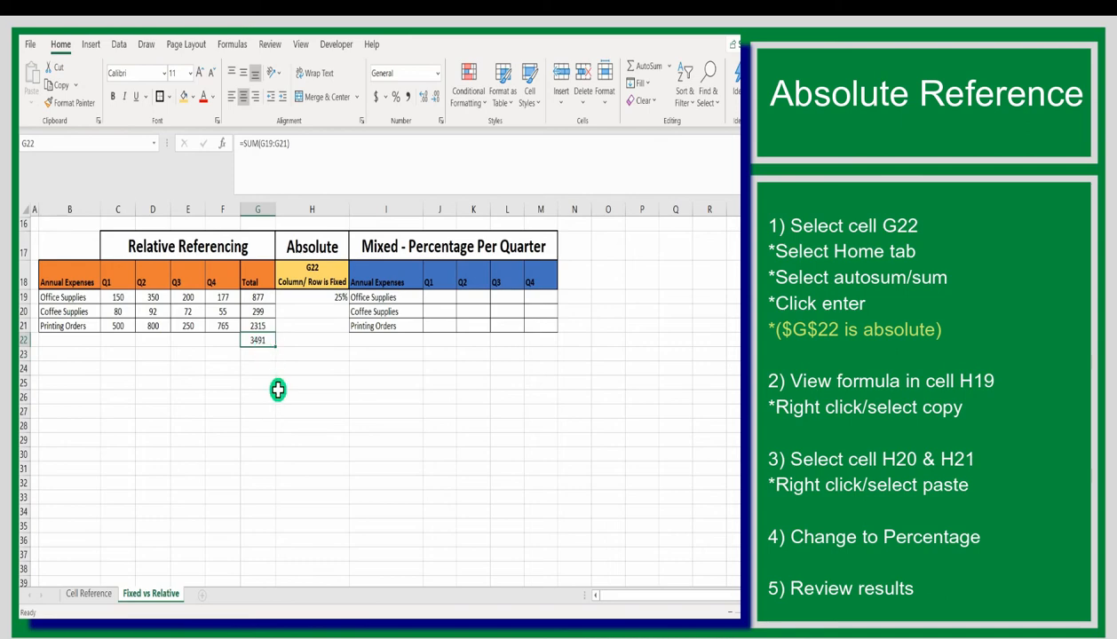
Examine the formula =G19/$G$22 in H19 and copy it into H20 for Coffee Supplies
{"action": "left_click", "coordinate": [328, 299]}
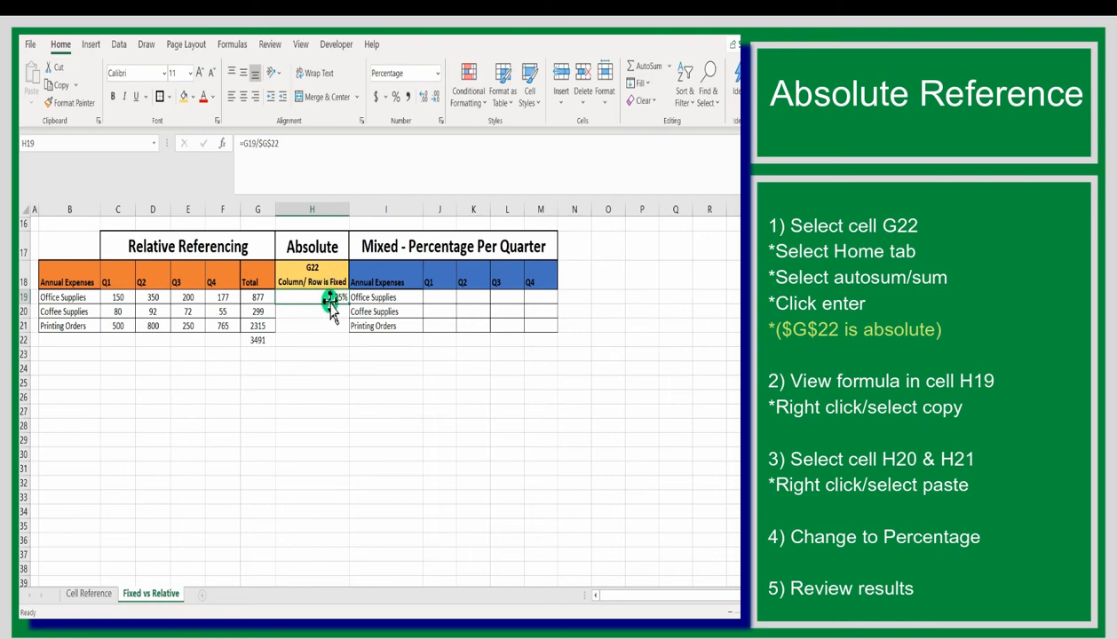
{"action": "left_click_drag", "start_coordinate": [279, 143], "coordinate": [220, 149]}
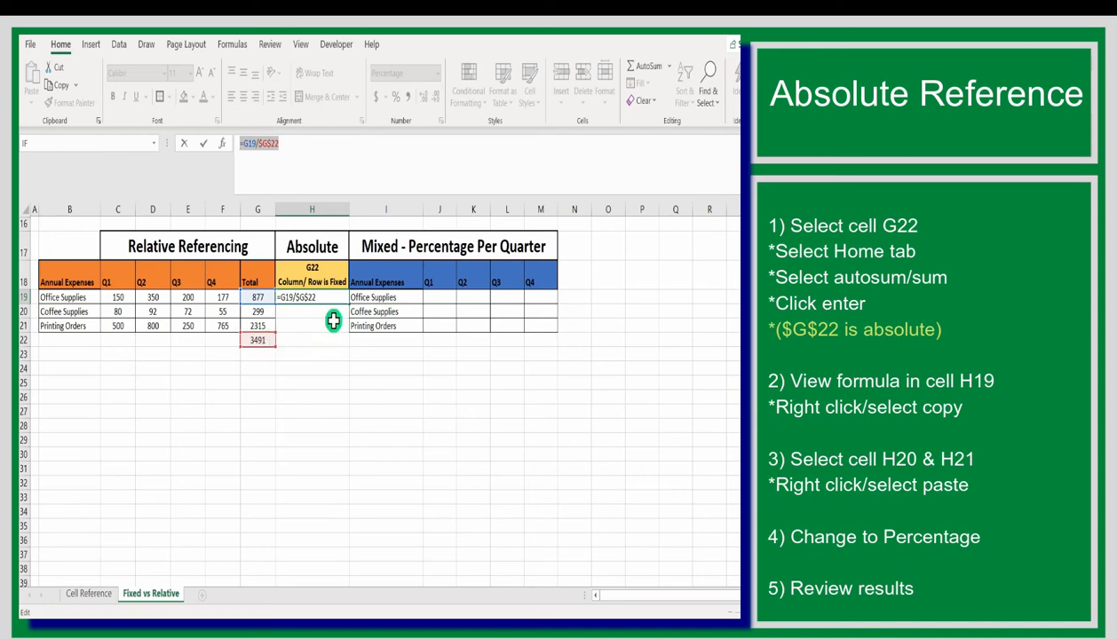
{"action": "left_click_drag", "start_coordinate": [280, 143], "coordinate": [256, 140]}
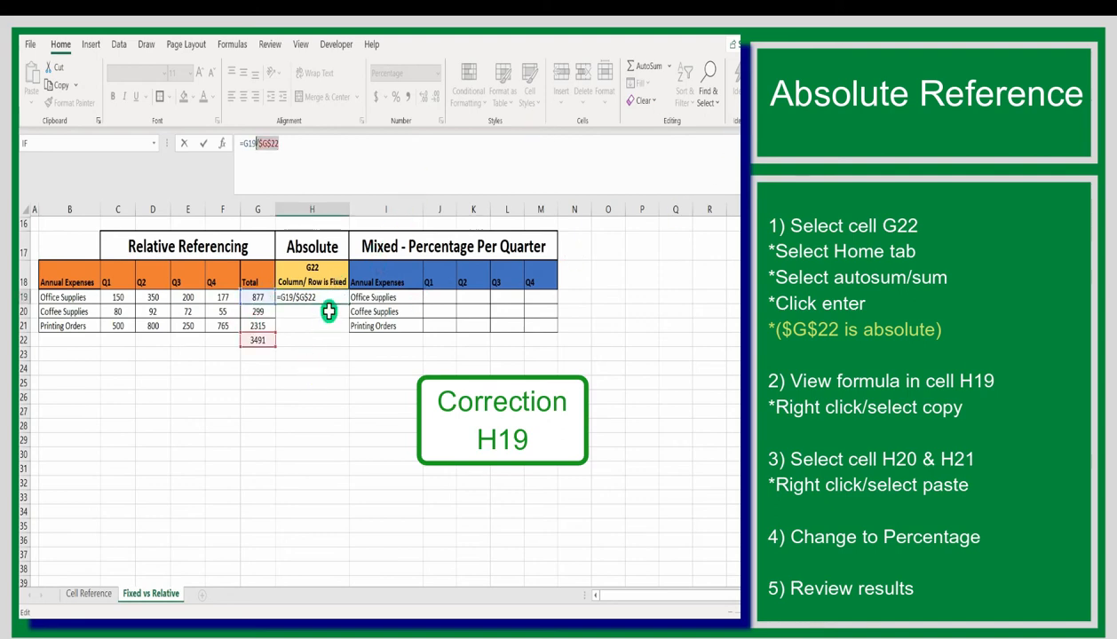
{"action": "left_click", "coordinate": [322, 295]}
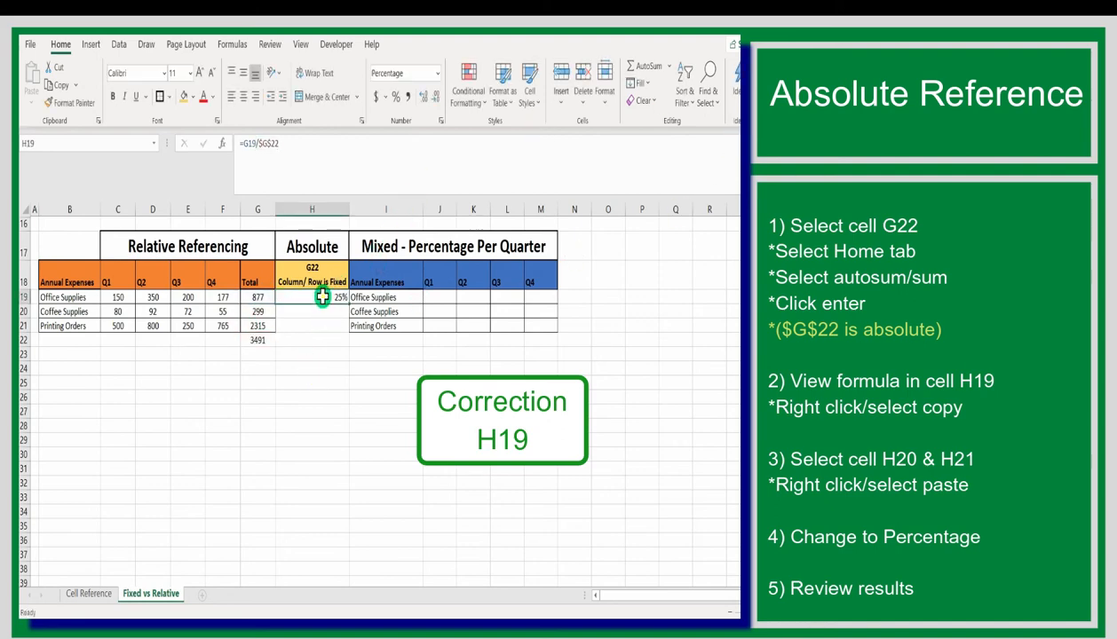
{"action": "right_click", "coordinate": [323, 296]}
{"action": "left_click", "coordinate": [362, 230]}
{"action": "left_click", "coordinate": [327, 310]}
{"action": "right_click", "coordinate": [327, 310]}
{"action": "left_click", "coordinate": [349, 269]}
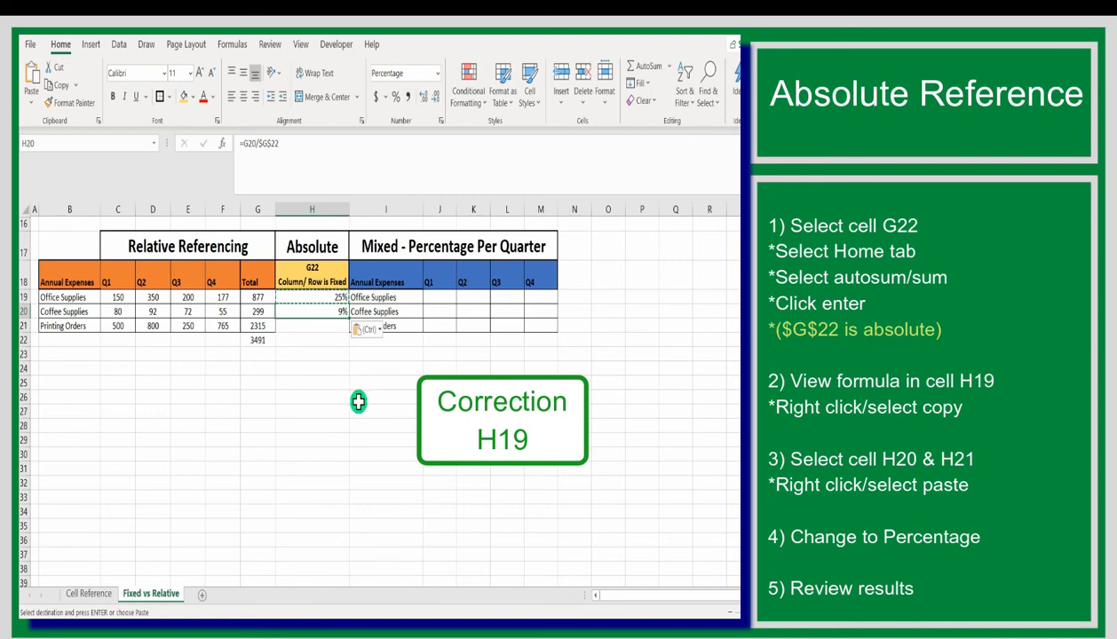
Examine the absolute reference $G$22 in the formula pasted into H20, leaving the formula as it is
{"action": "double_click", "coordinate": [323, 311]}
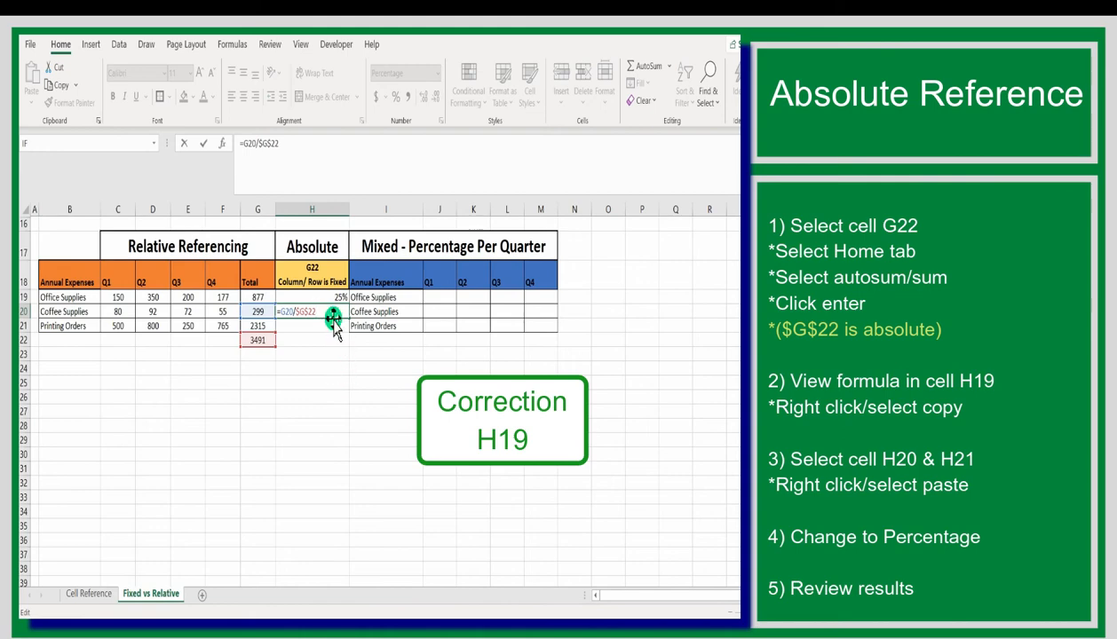
{"action": "left_click_drag", "start_coordinate": [319, 311], "coordinate": [296, 309]}
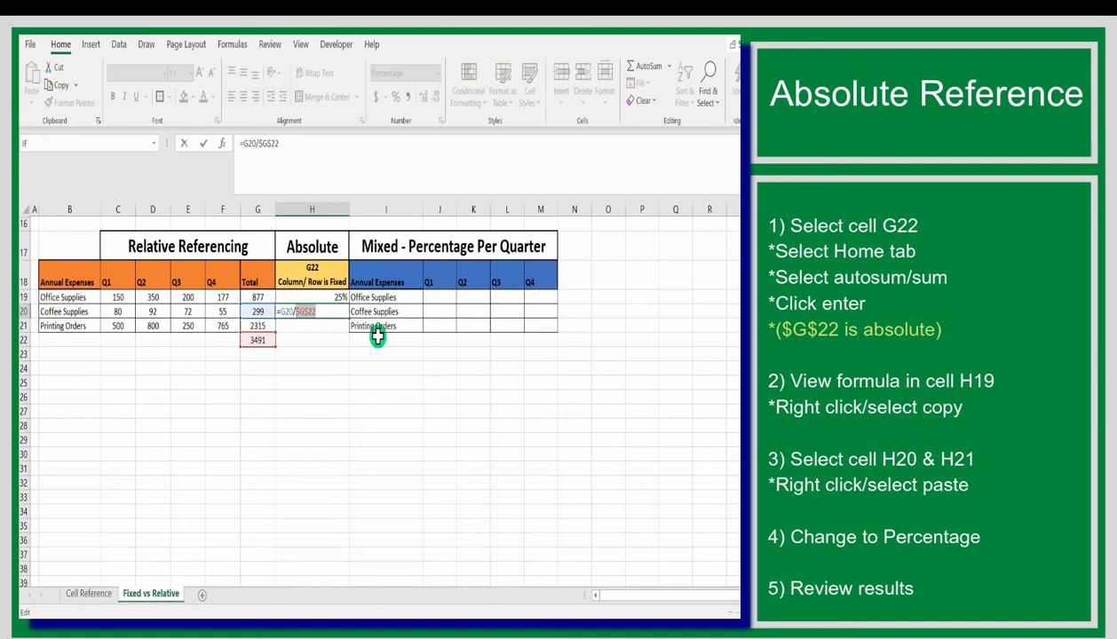
{"action": "key", "text": "Escape"}
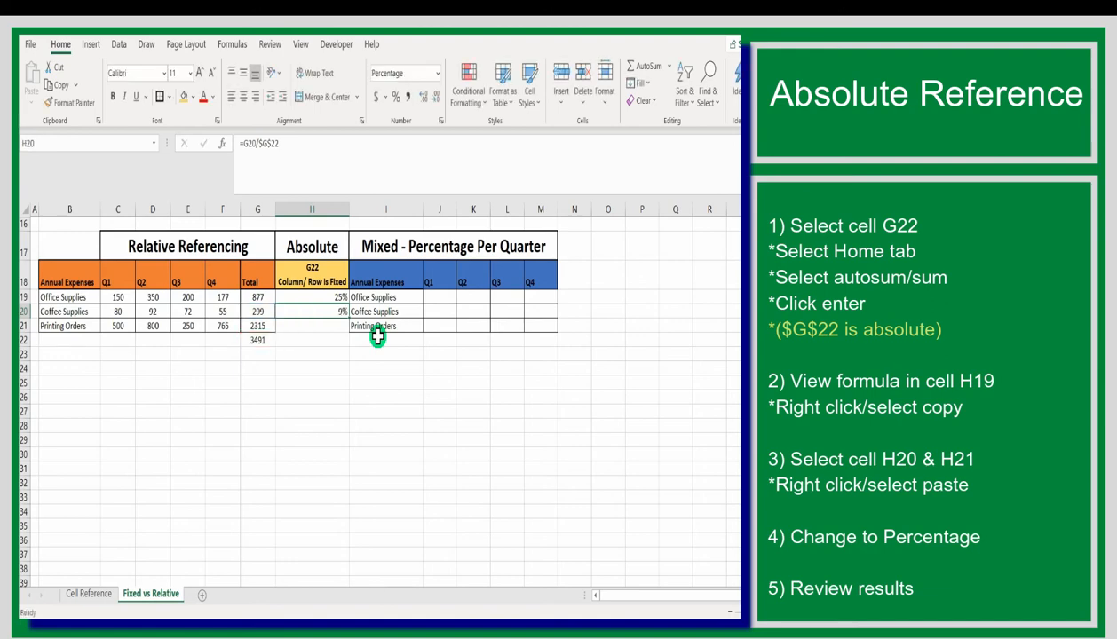
Copy the percentage formula from H20 into H21 for Printing Orders and check the pasted formula's references
{"action": "right_click", "coordinate": [333, 311]}
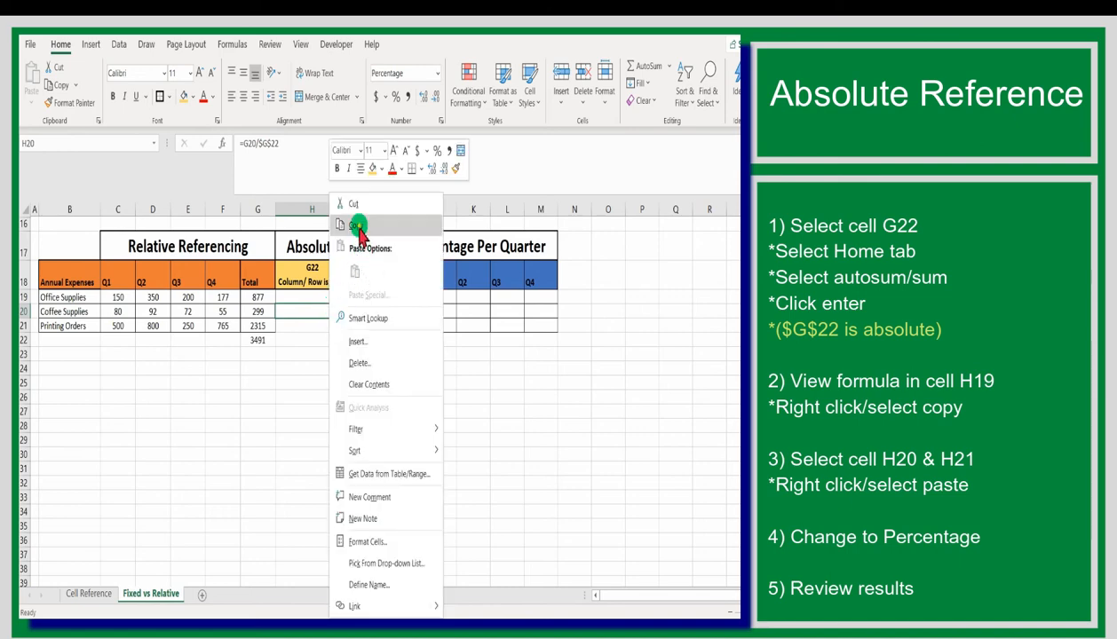
{"action": "left_click", "coordinate": [356, 276]}
{"action": "left_click", "coordinate": [338, 326]}
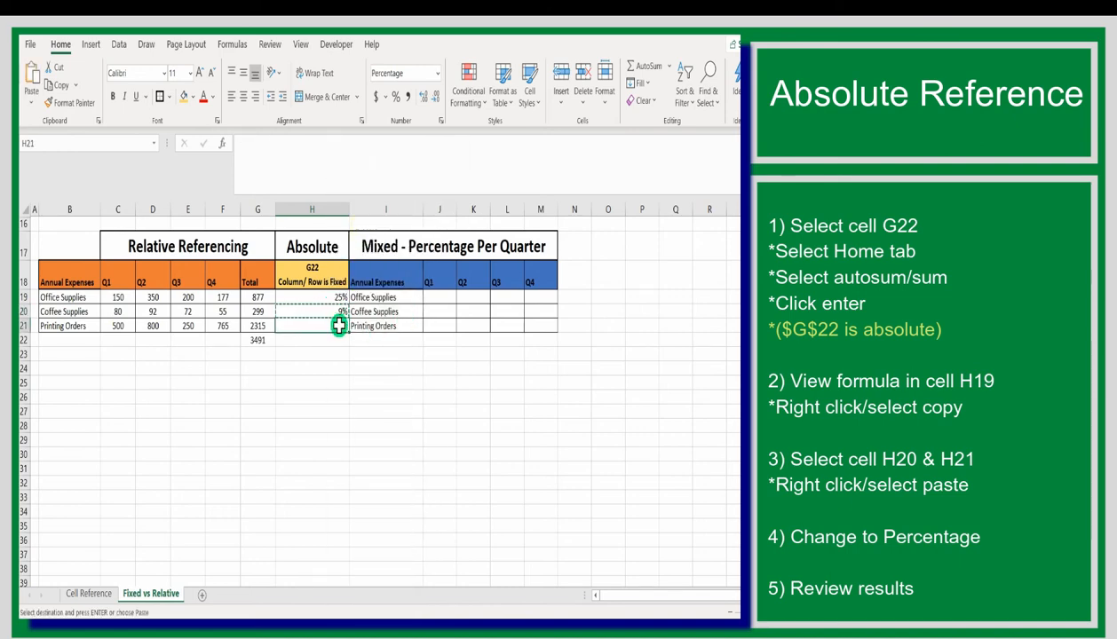
{"action": "left_click", "coordinate": [340, 308]}
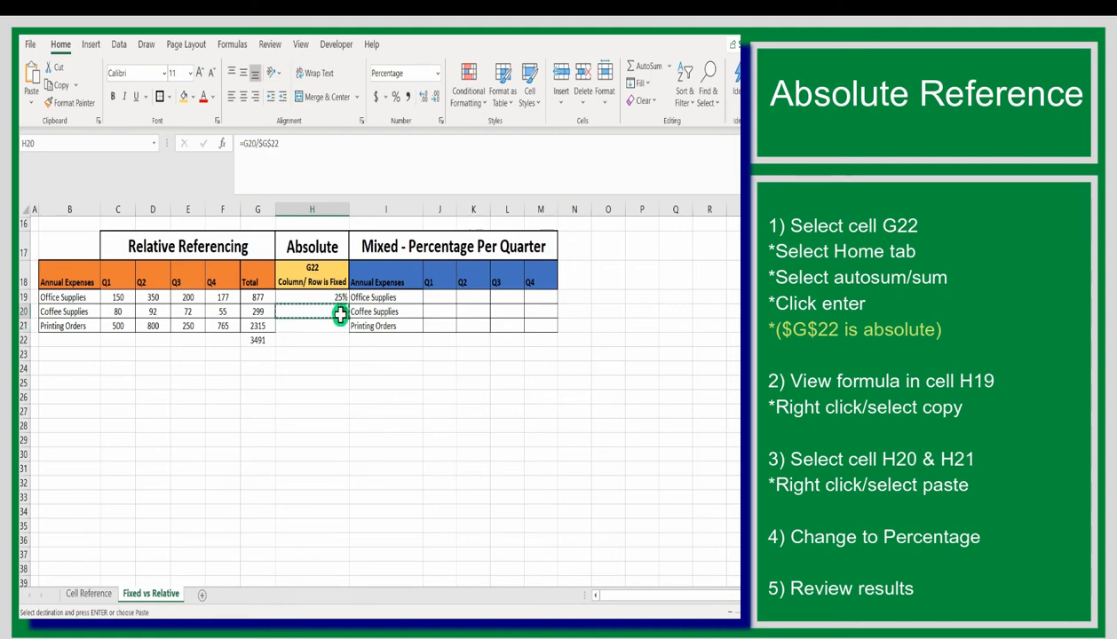
{"action": "left_click", "coordinate": [340, 327]}
{"action": "left_click", "coordinate": [341, 312]}
{"action": "right_click", "coordinate": [340, 325]}
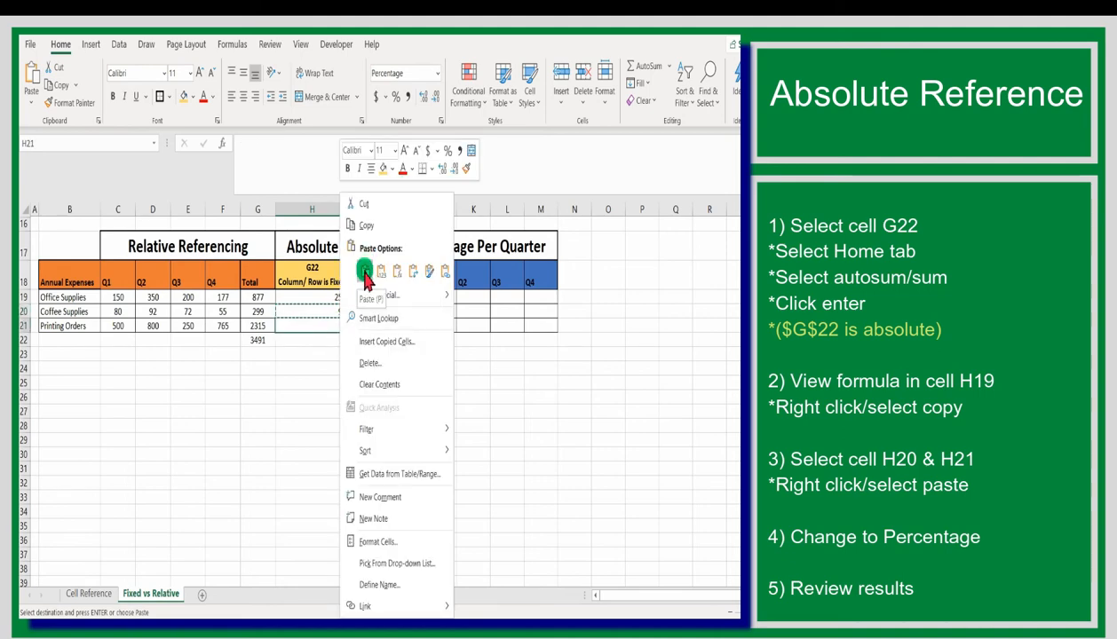
{"action": "left_click", "coordinate": [364, 272]}
{"action": "key", "text": "Escape"}
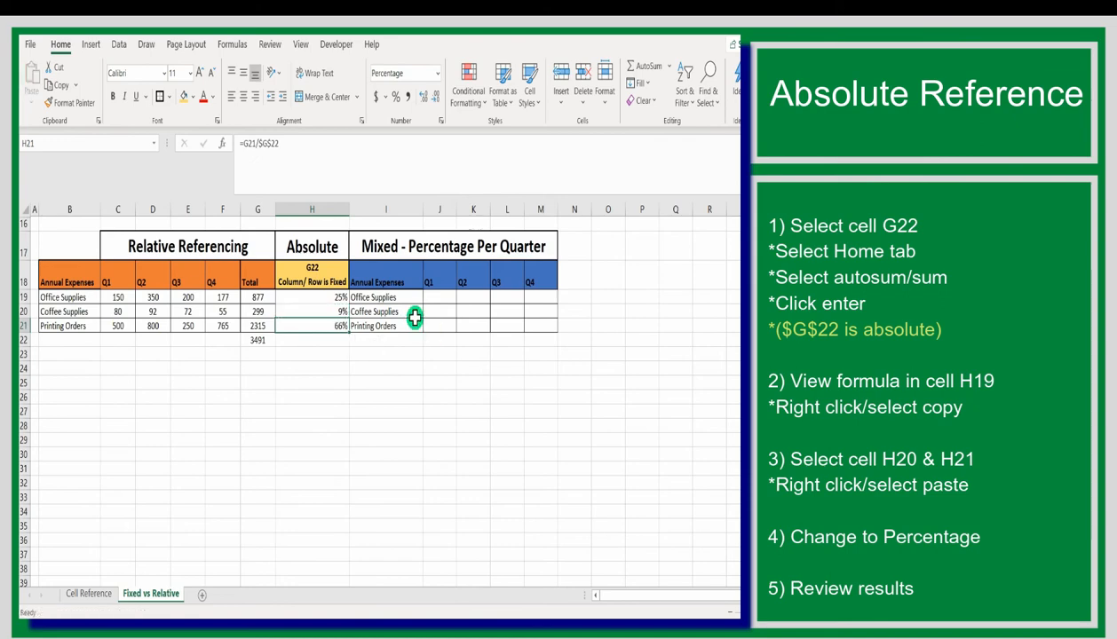
{"action": "double_click", "coordinate": [336, 325]}
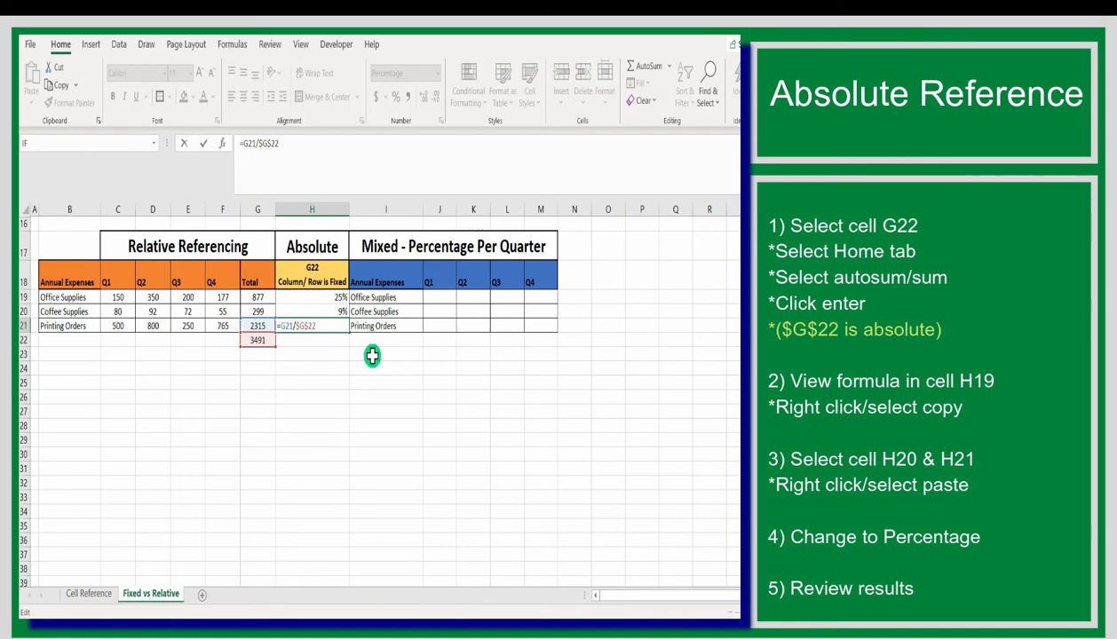
{"action": "key", "text": "Escape"}
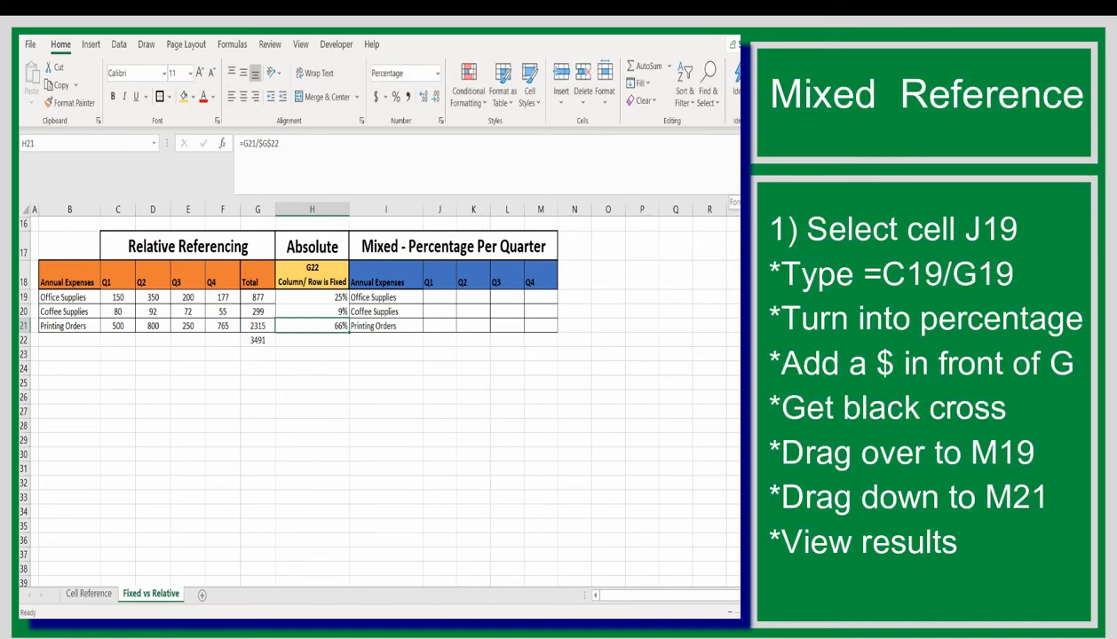
Enter the formula =C19/G19 in J19 to calculate the first-quarter share of the Office Supplies total
{"action": "left_click_drag", "start_coordinate": [352, 233], "coordinate": [556, 258]}
{"action": "left_click", "coordinate": [435, 300]}
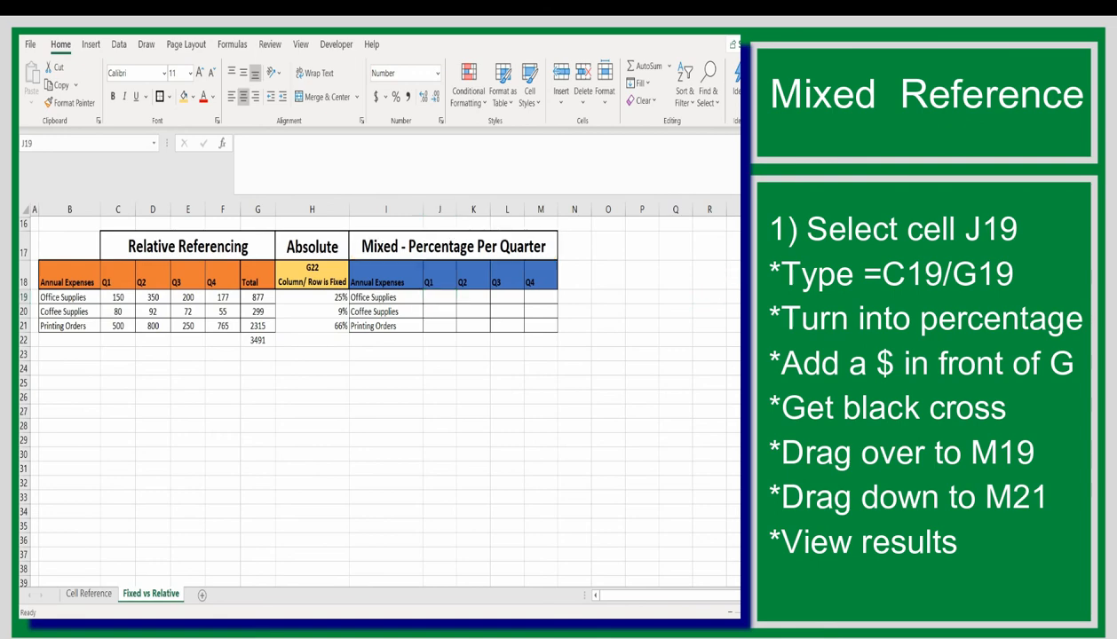
{"action": "left_click", "coordinate": [435, 301]}
{"action": "left_click", "coordinate": [443, 296]}
{"action": "type", "text": "="}
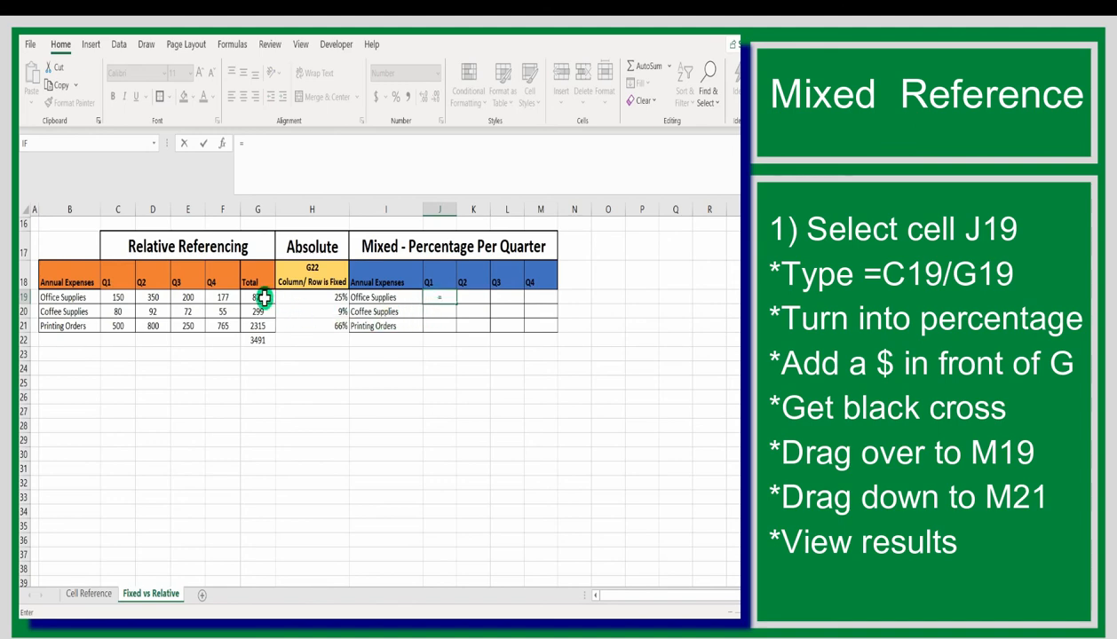
{"action": "left_click", "coordinate": [265, 299]}
{"action": "left_click", "coordinate": [118, 298]}
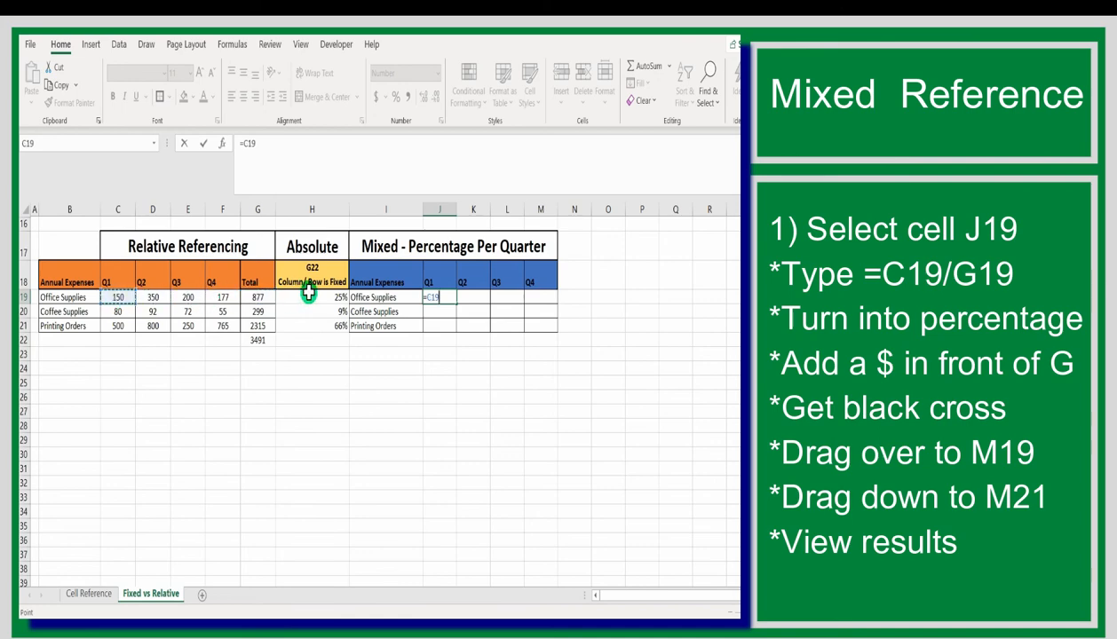
{"action": "left_click", "coordinate": [264, 309]}
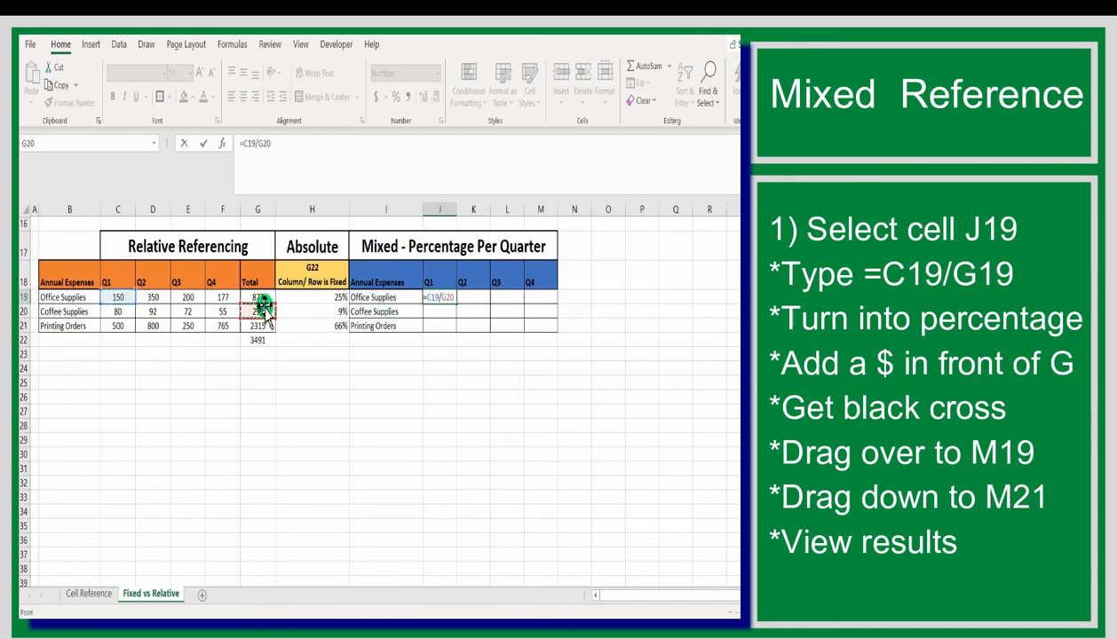
{"action": "left_click", "coordinate": [263, 298]}
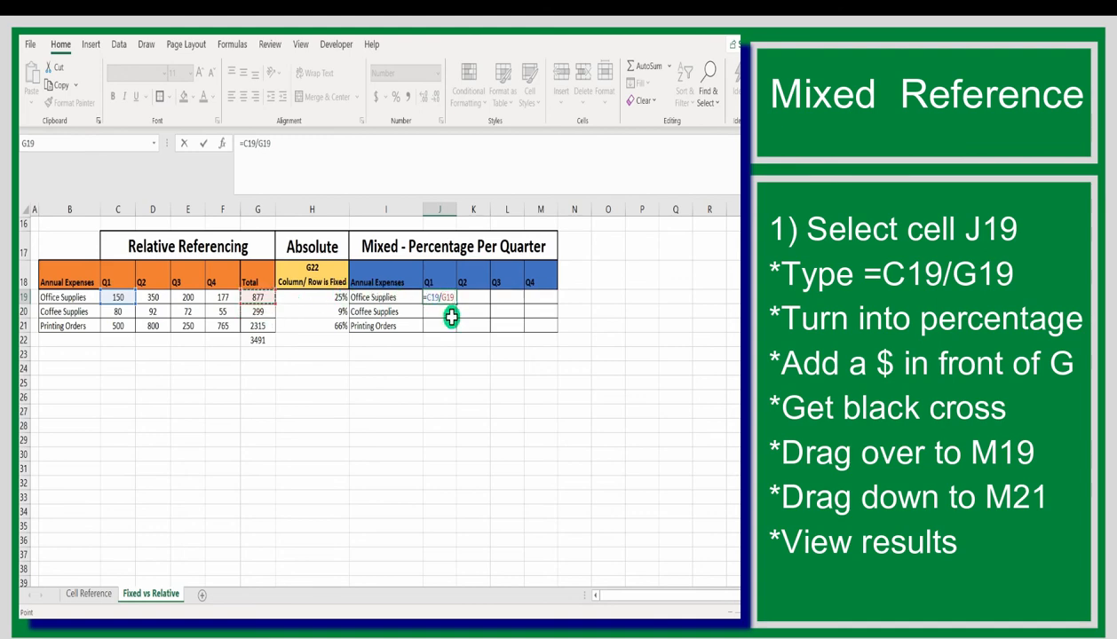
{"action": "left_click", "coordinate": [463, 368]}
{"action": "left_click", "coordinate": [249, 297]}
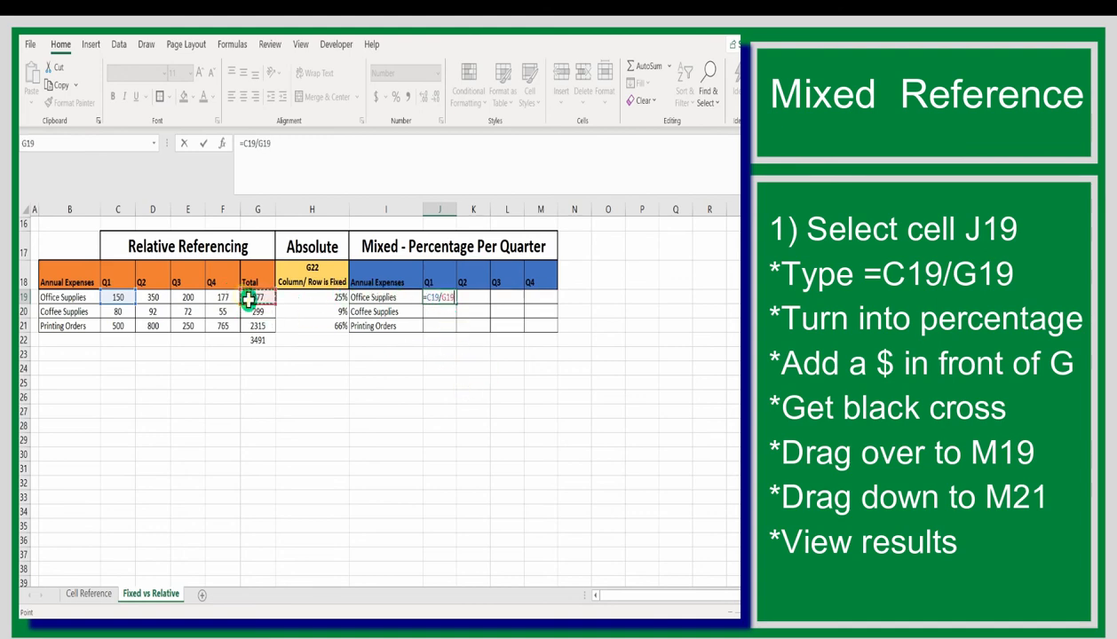
{"action": "key", "text": "Return"}
Format J19 as a percentage and fix column G in its formula, making it =C19/$G19
{"action": "left_click", "coordinate": [438, 297]}
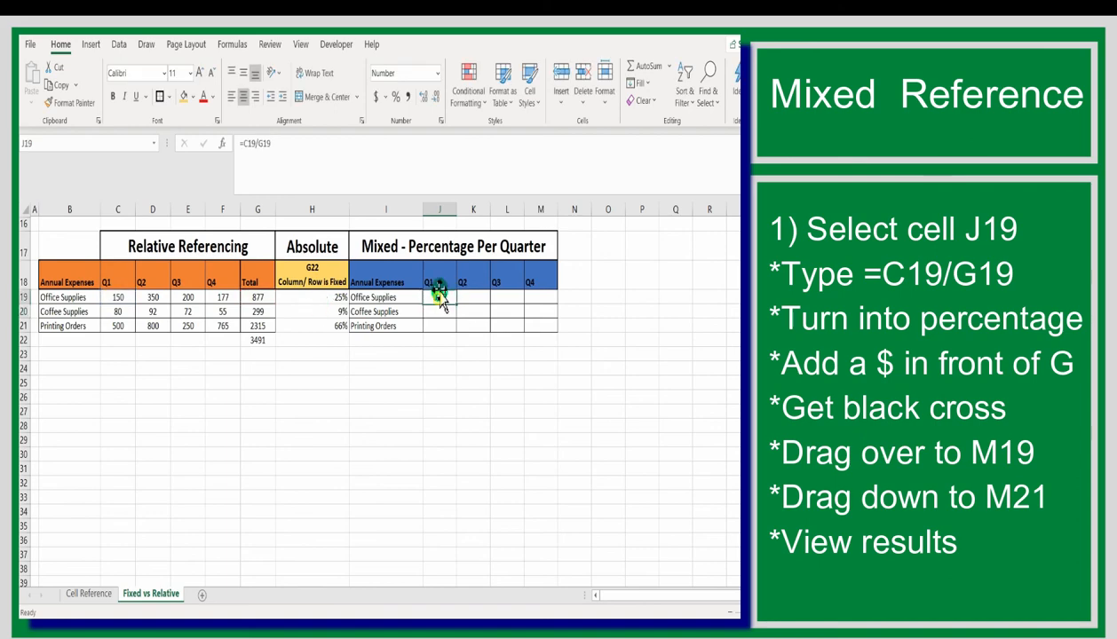
{"action": "left_click", "coordinate": [395, 100]}
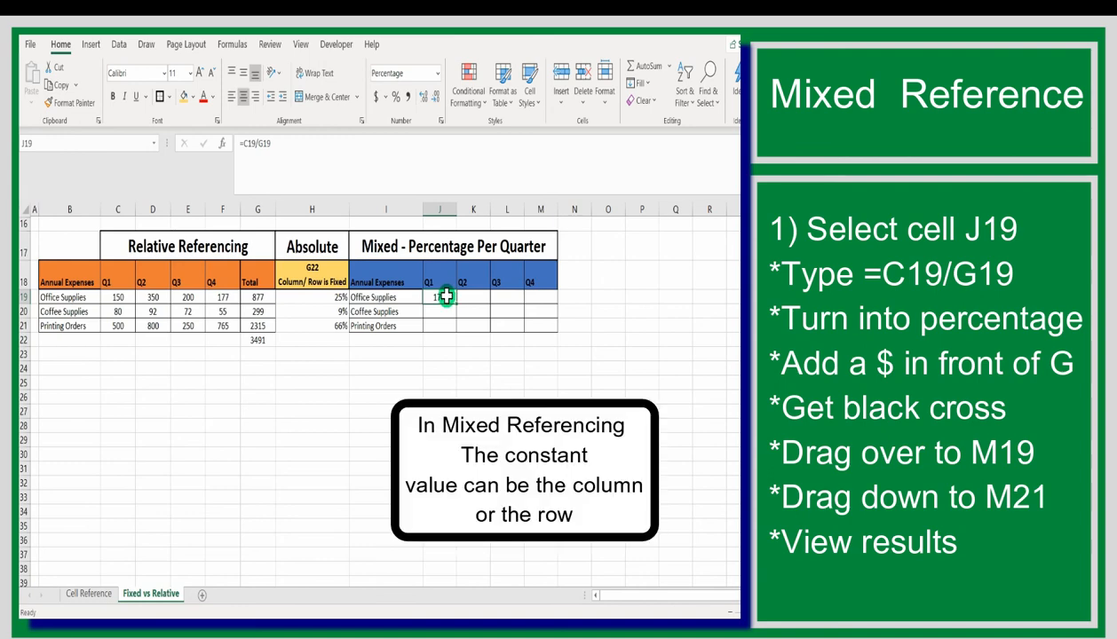
{"action": "left_click", "coordinate": [257, 143]}
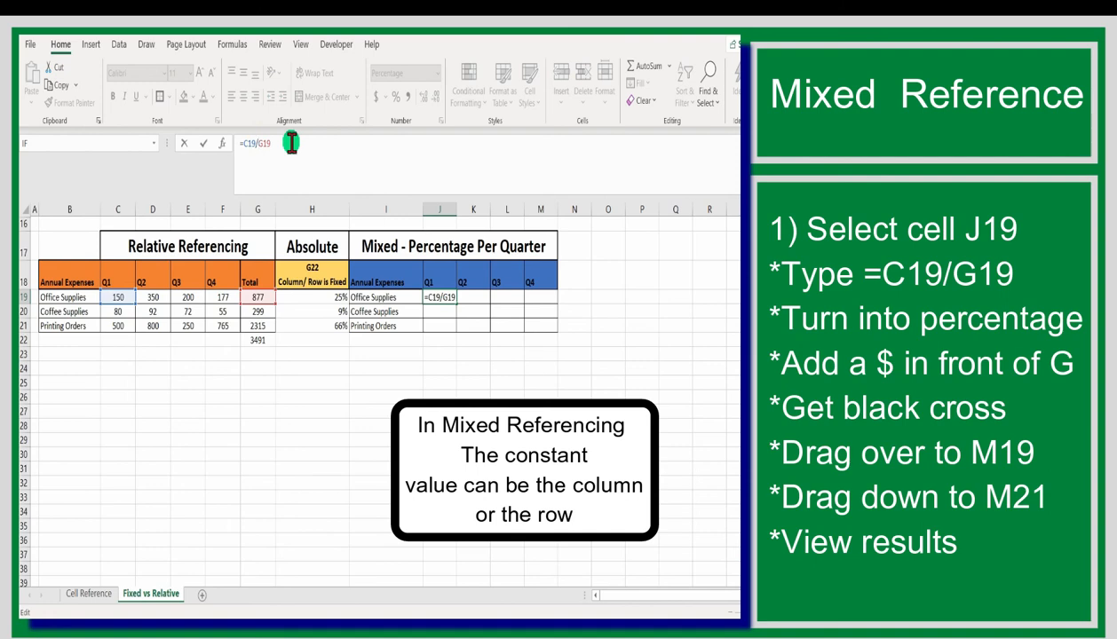
{"action": "type", "text": "$"}
{"action": "key", "text": "Return"}
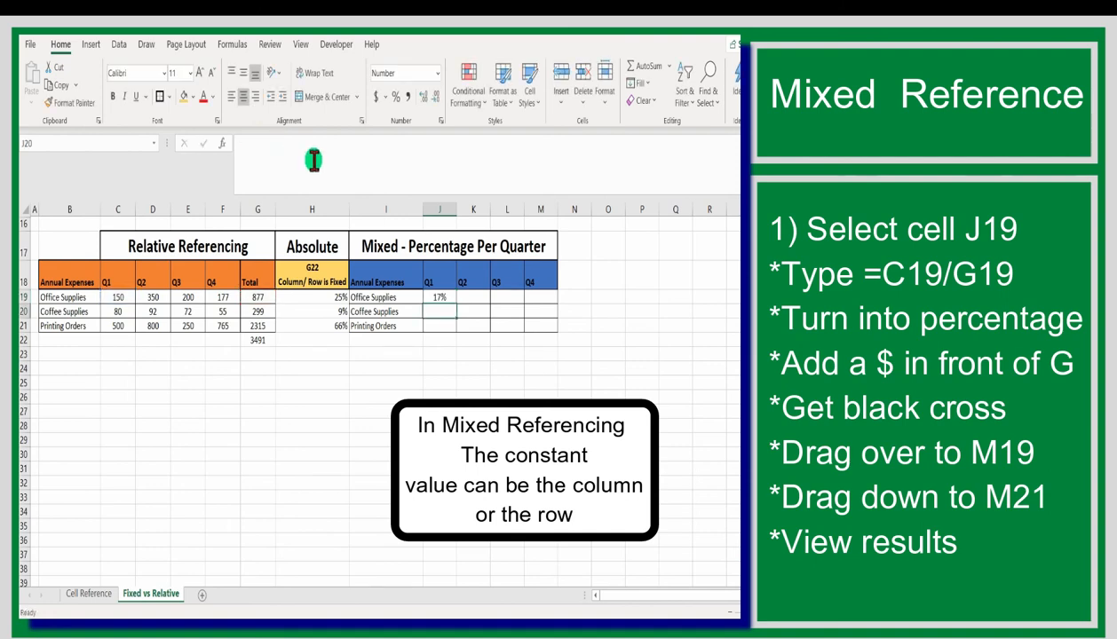
Fill the mixed-reference formula from J19 across to M19 and down through M21 for all quarters and expenses
{"action": "left_click", "coordinate": [433, 299]}
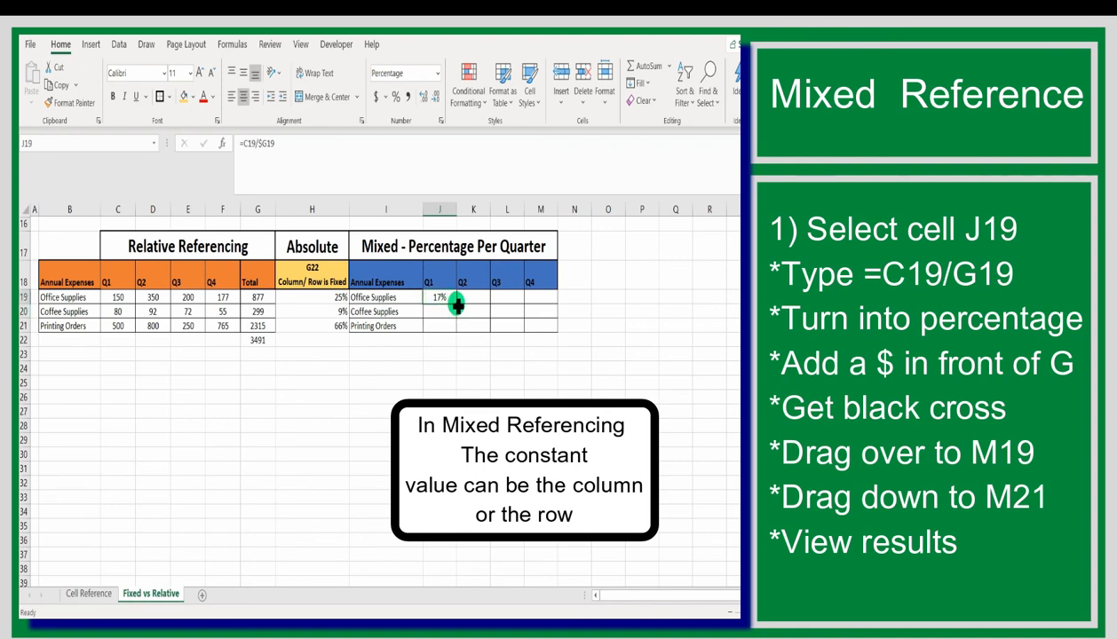
{"action": "left_click_drag", "start_coordinate": [455, 303], "coordinate": [541, 298]}
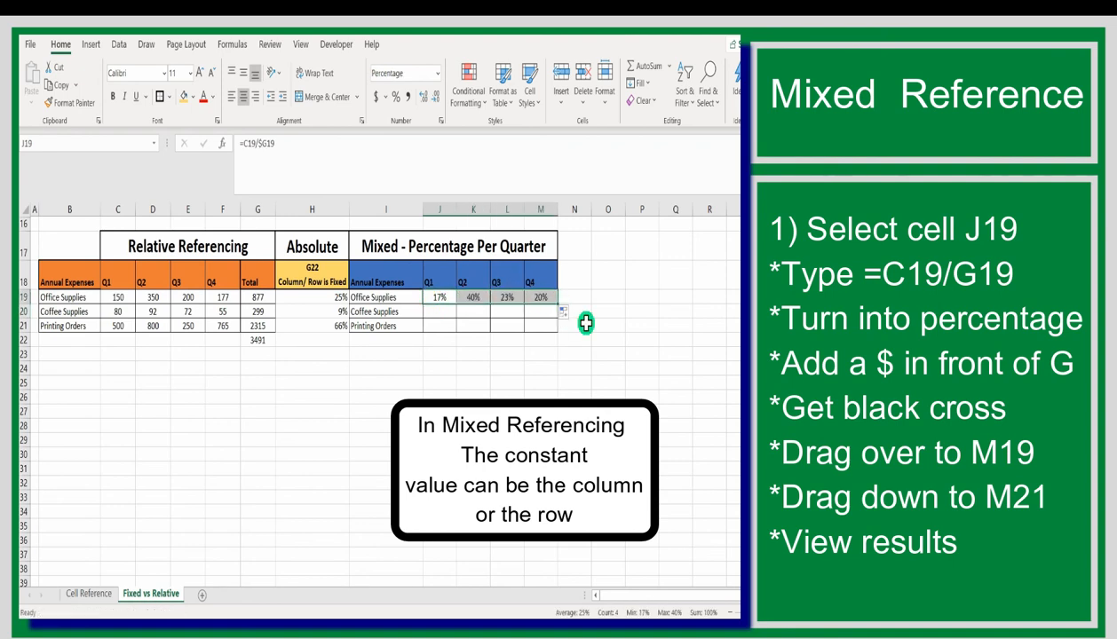
{"action": "left_click", "coordinate": [475, 300]}
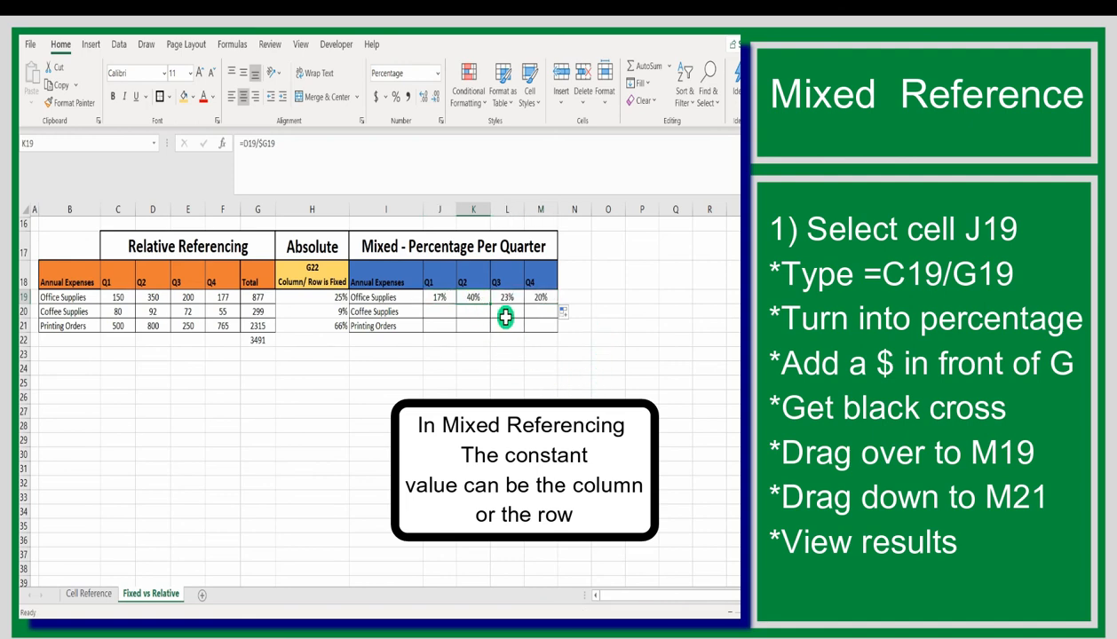
{"action": "left_click", "coordinate": [444, 299]}
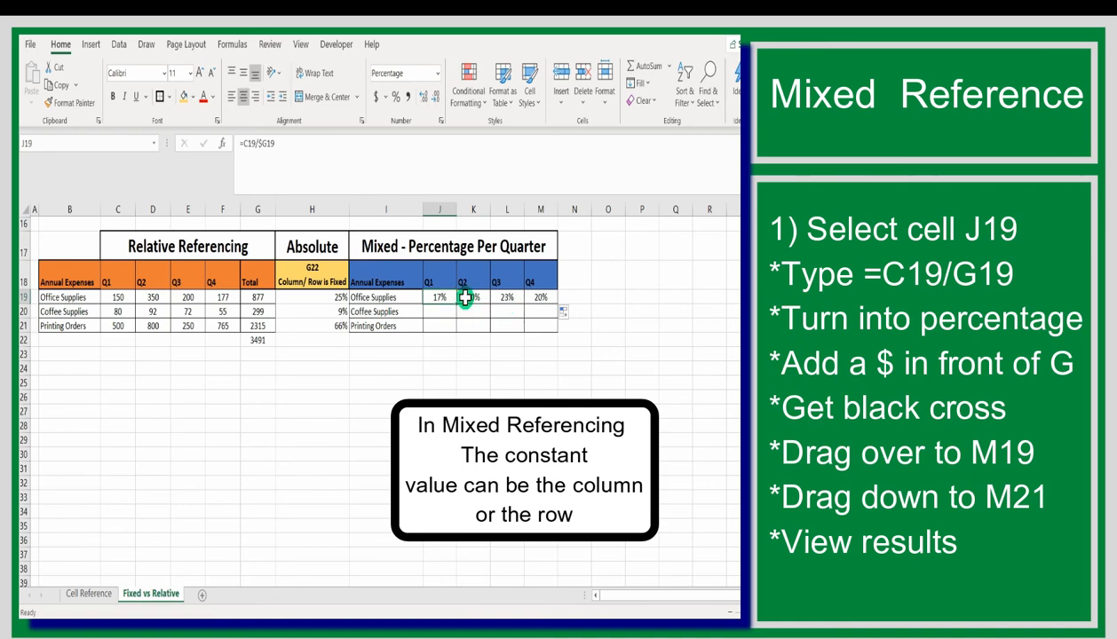
{"action": "left_click_drag", "start_coordinate": [456, 304], "coordinate": [552, 339]}
{"action": "left_click", "coordinate": [560, 390]}
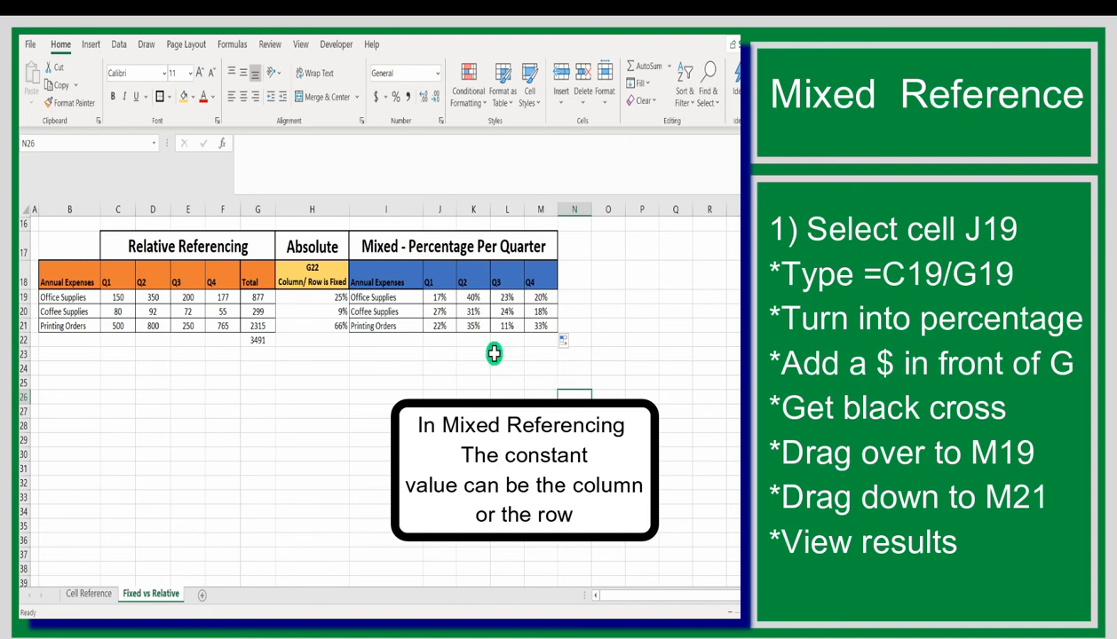
Examine the mixed references in the filled formulas of J20, L20 and J21, leaving the formulas as they are
{"action": "left_click", "coordinate": [448, 311]}
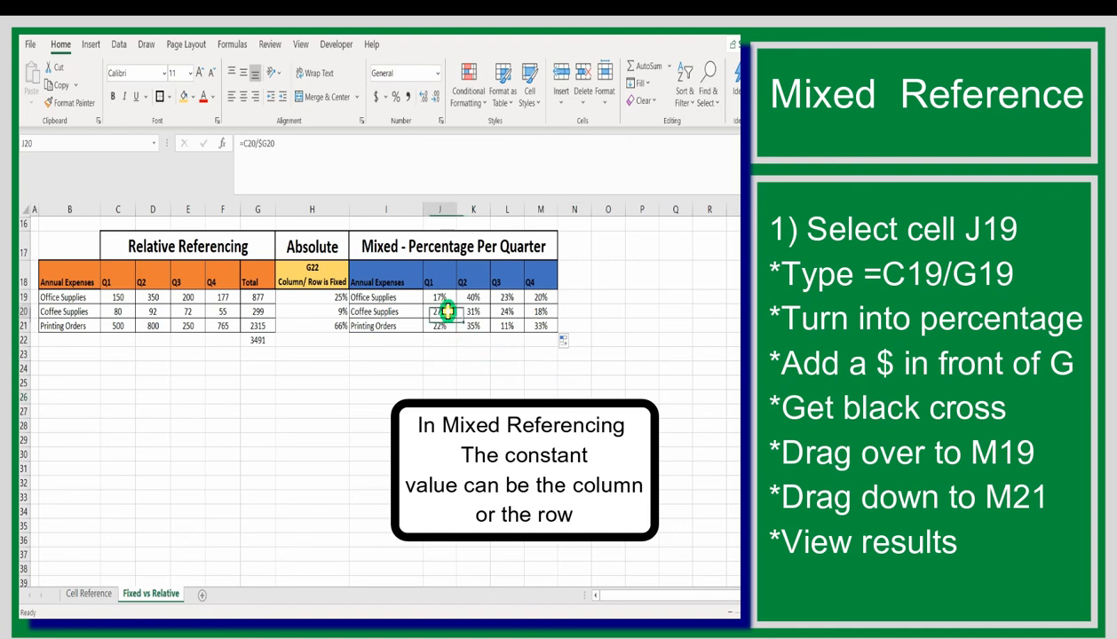
{"action": "left_click", "coordinate": [286, 143]}
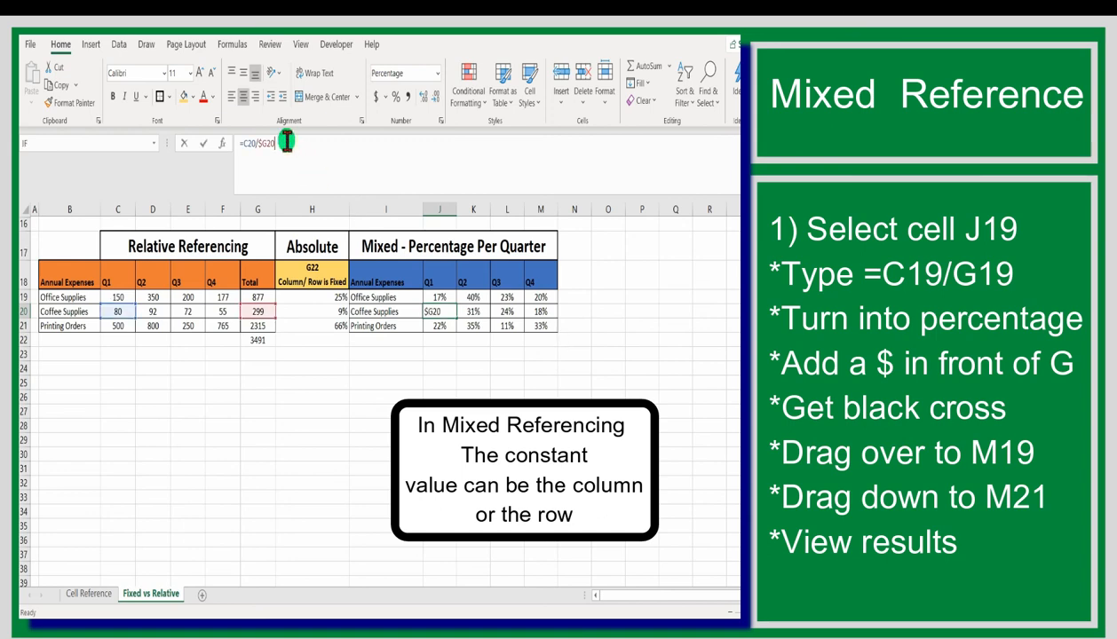
{"action": "left_click_drag", "start_coordinate": [286, 142], "coordinate": [217, 143]}
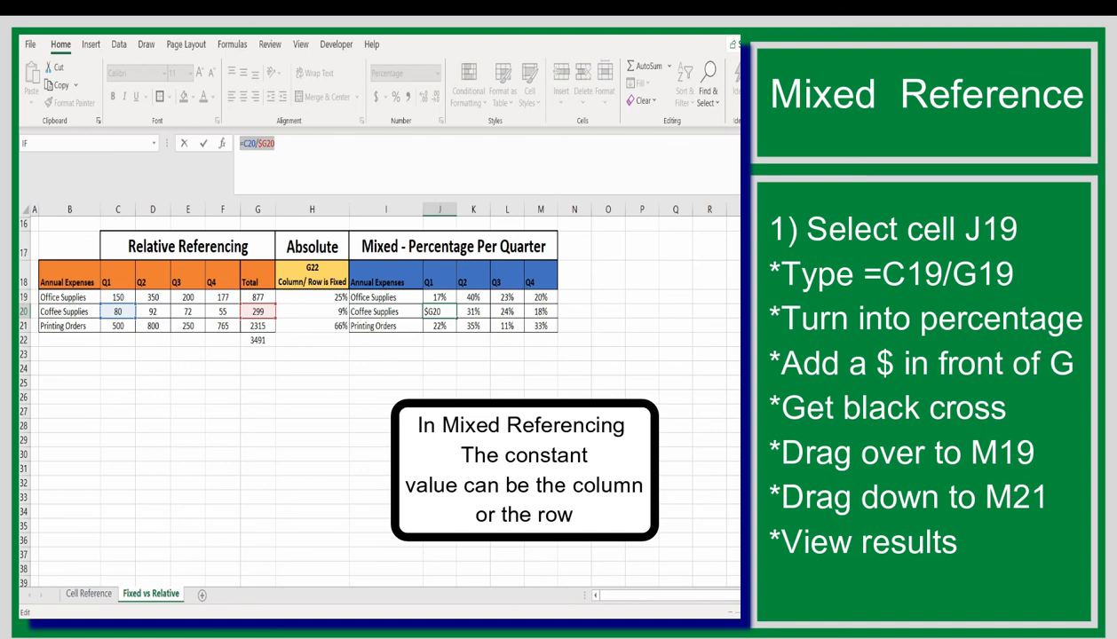
{"action": "key", "text": "Return"}
{"action": "left_click", "coordinate": [504, 311]}
{"action": "double_click", "coordinate": [503, 310]}
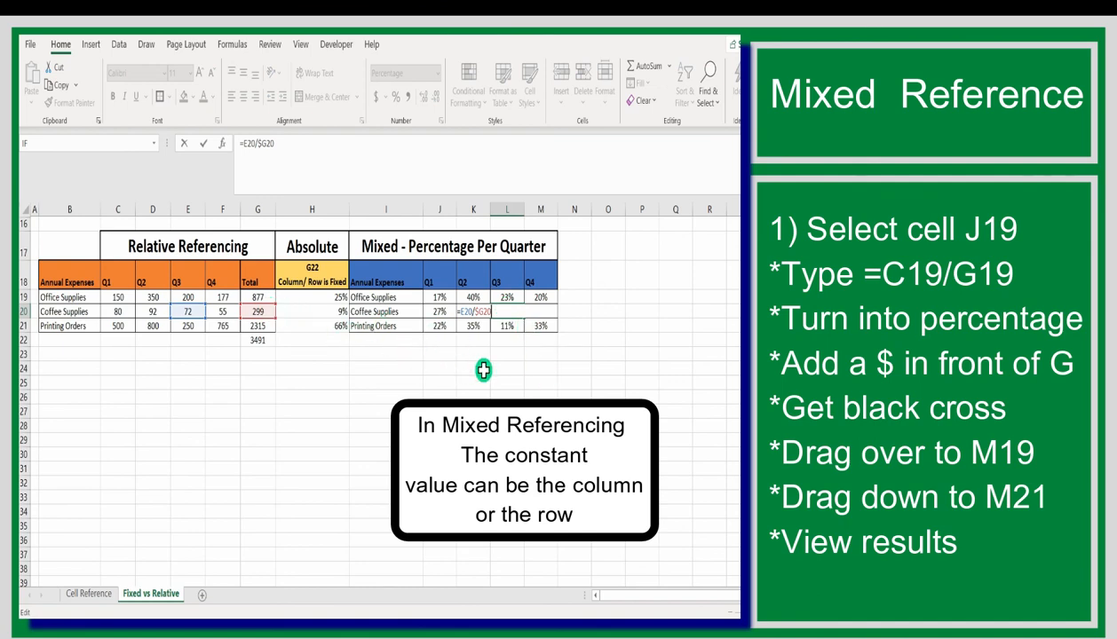
{"action": "key", "text": "Escape"}
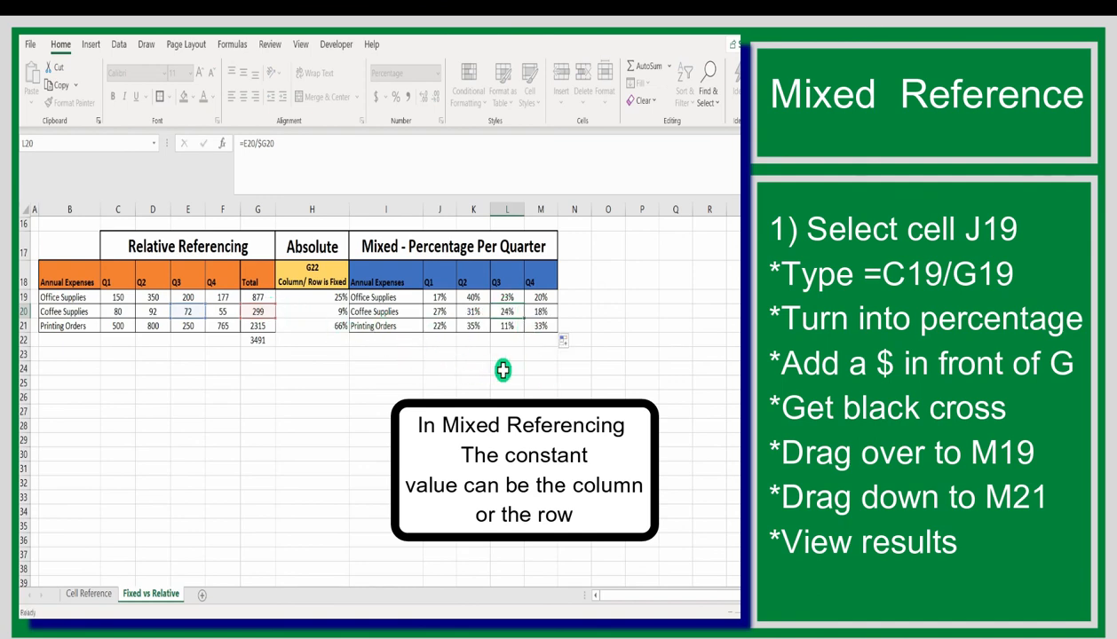
{"action": "left_click", "coordinate": [443, 326]}
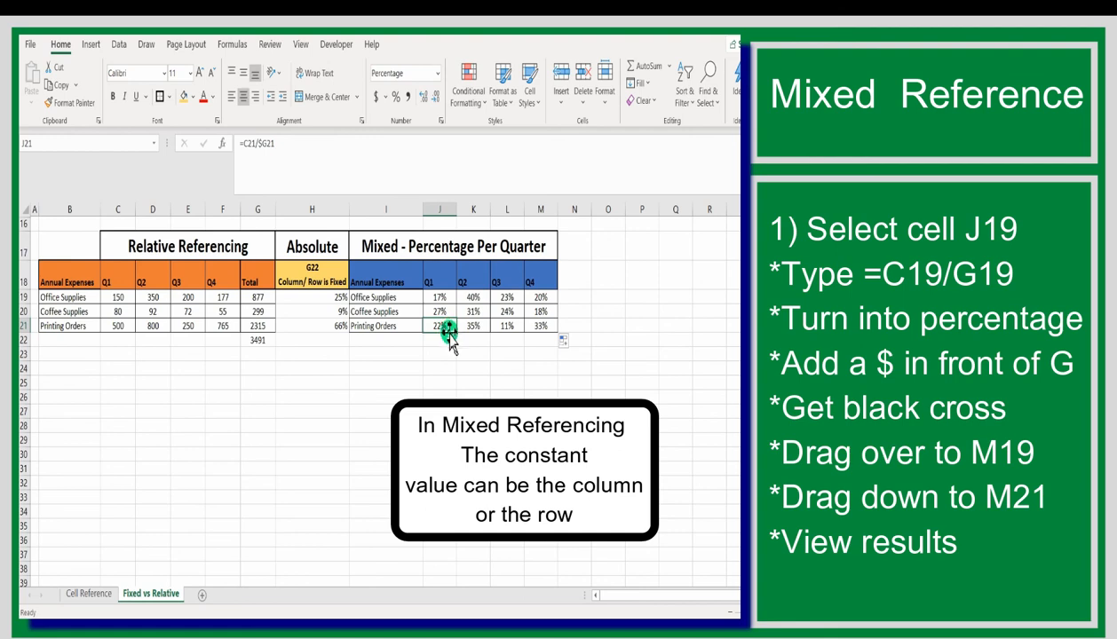
{"action": "double_click", "coordinate": [442, 325]}
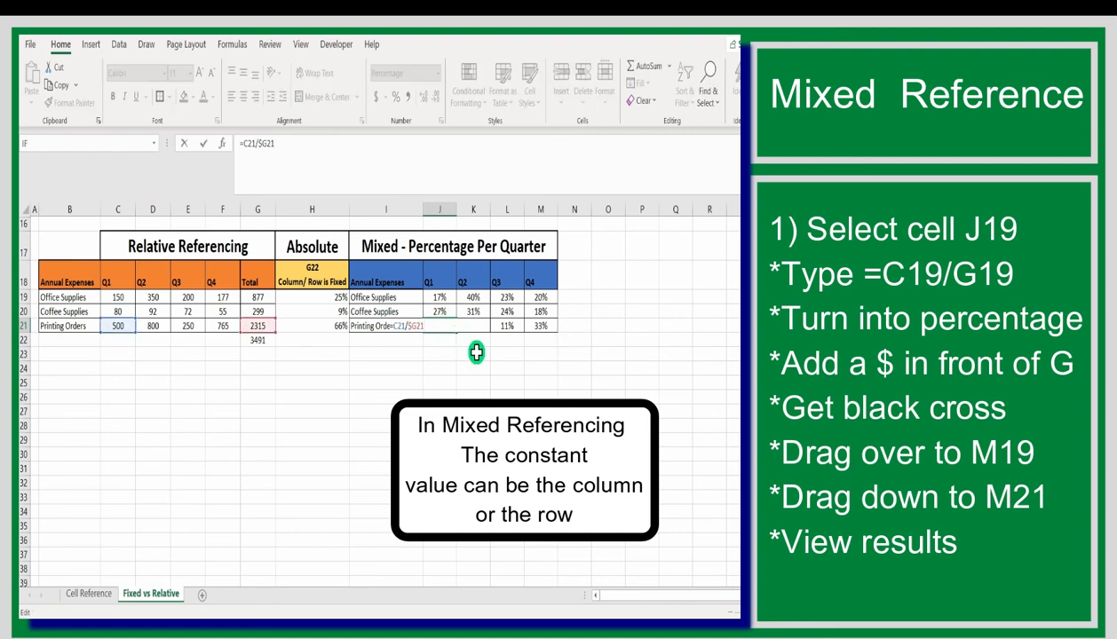
{"action": "key", "text": "Escape"}
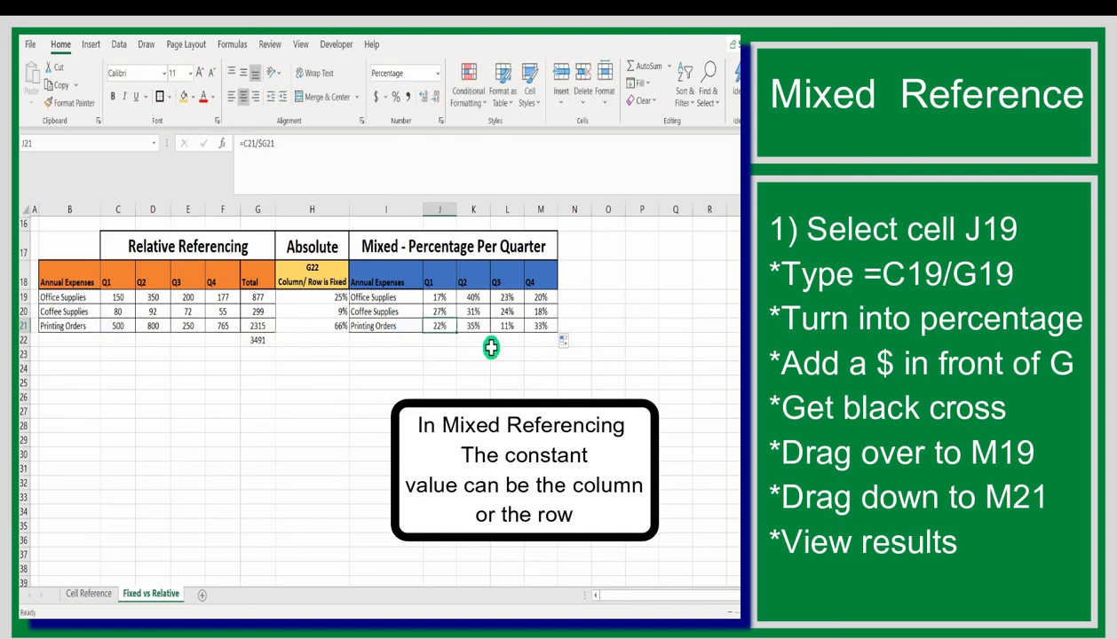